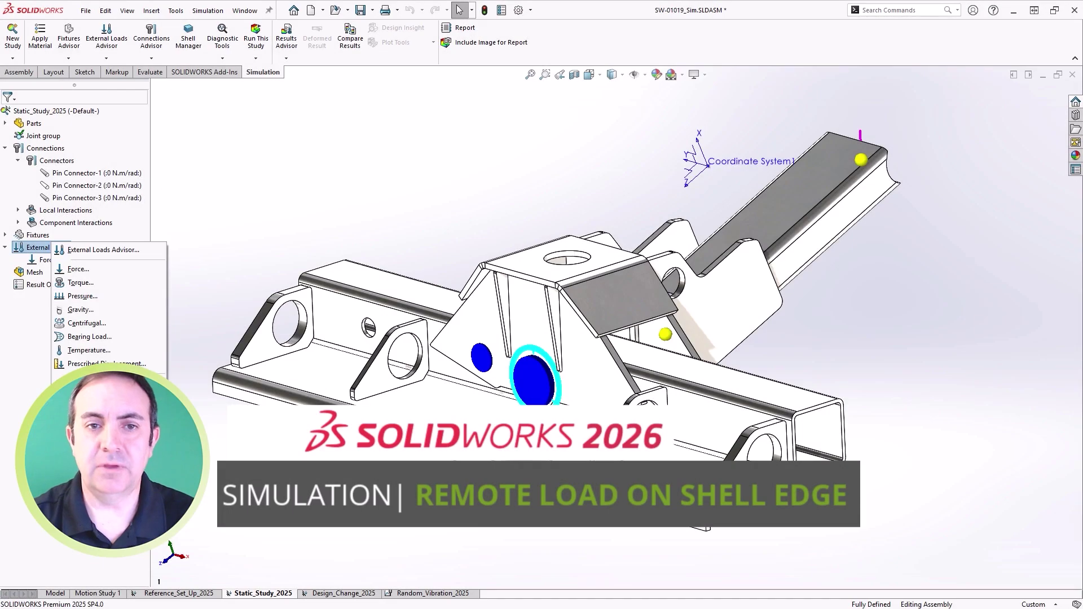
- Start a remote load referenced to the user-defined Coordinate System1 and switch the model to the saved Remote Load view
{"action": "left_click", "coordinate": [85, 378]}
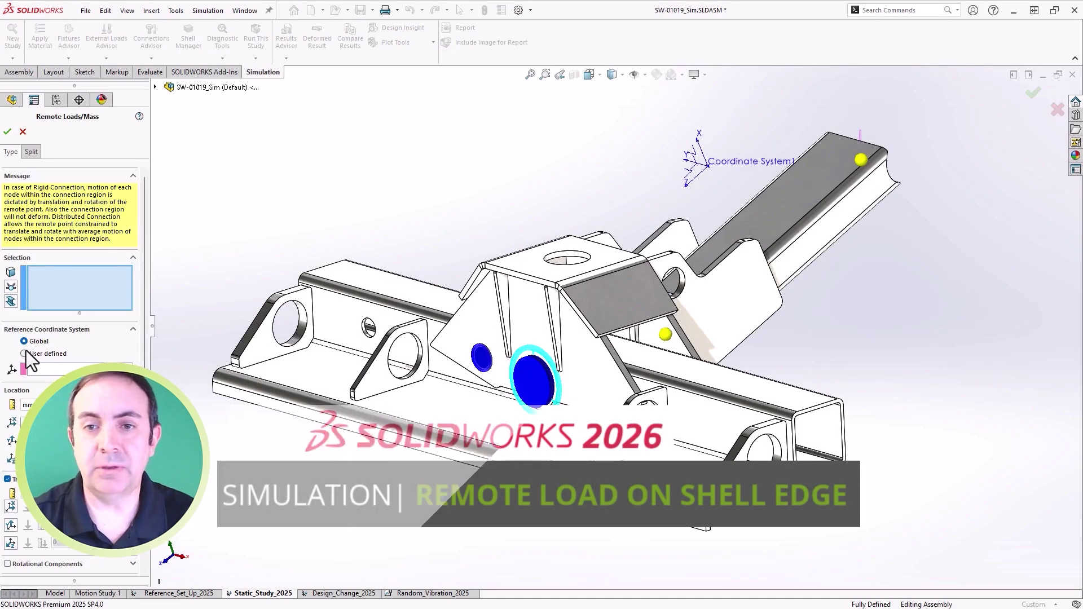
{"action": "left_click", "coordinate": [23, 353]}
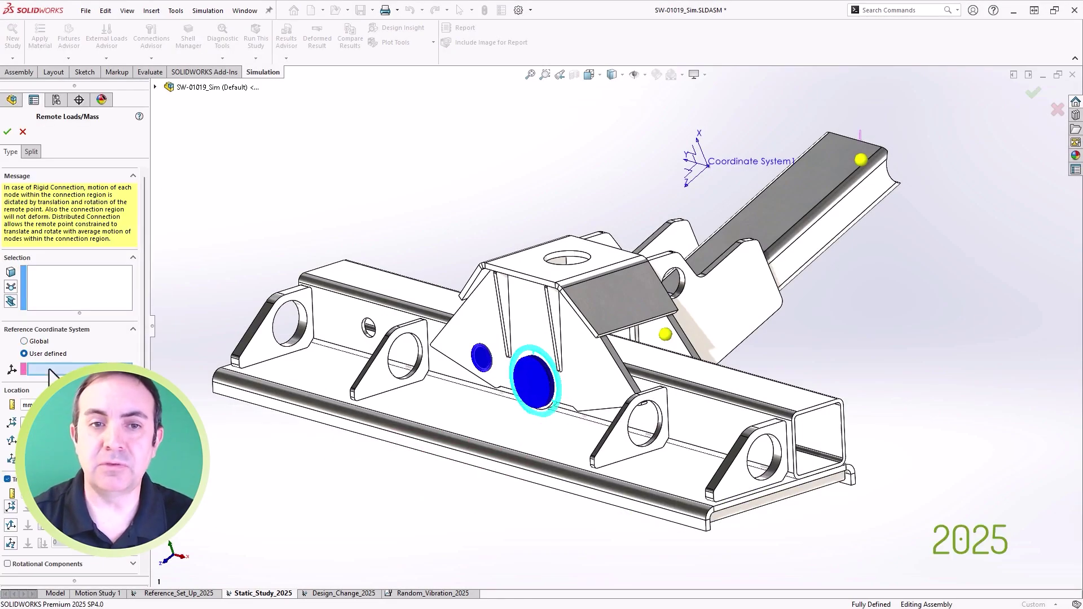
{"action": "left_click", "coordinate": [708, 167]}
{"action": "left_click", "coordinate": [589, 74]}
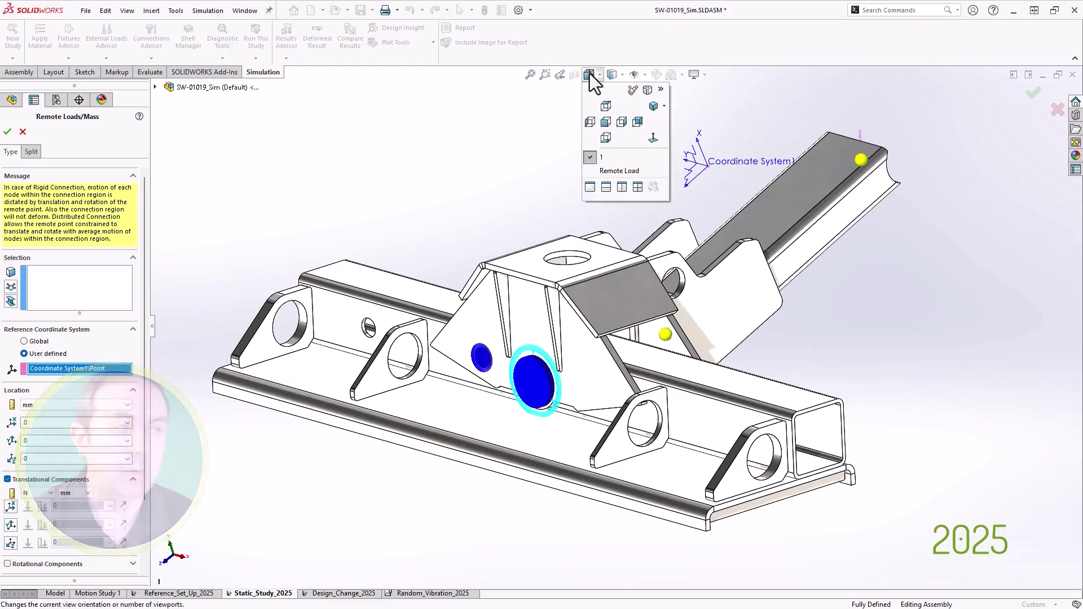
{"action": "left_click", "coordinate": [621, 169]}
- Try to assign the remote load to the cylindrical face of the near side plate's hole, and remove that face from the selection
{"action": "left_click", "coordinate": [94, 302]}
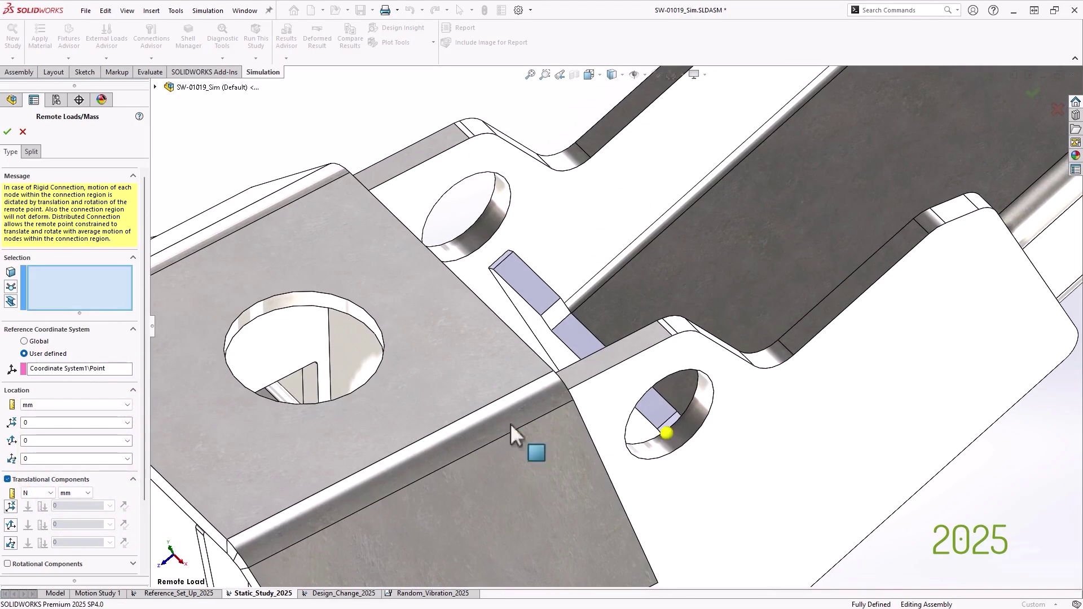
{"action": "left_click", "coordinate": [665, 456]}
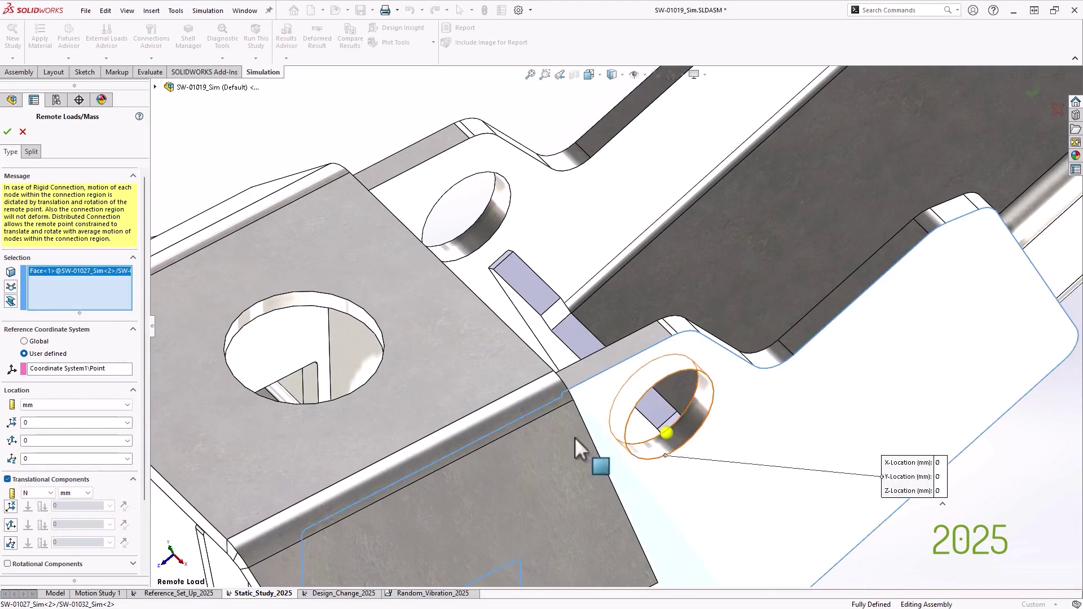
{"action": "right_click", "coordinate": [42, 273]}
{"action": "left_click", "coordinate": [65, 292]}
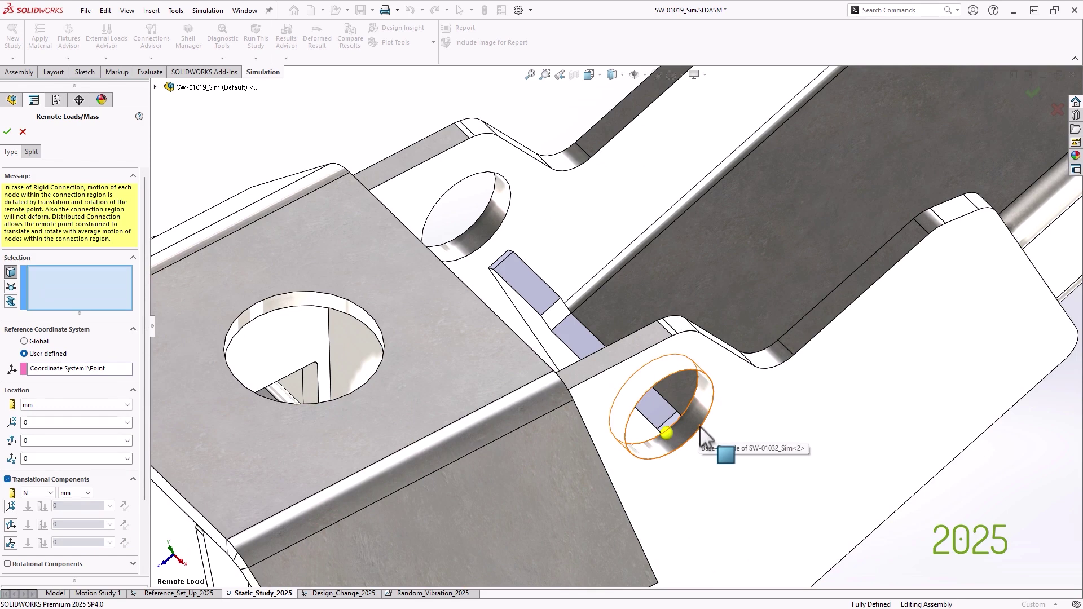
{"action": "right_click", "coordinate": [700, 427]}
{"action": "left_click", "coordinate": [740, 473]}
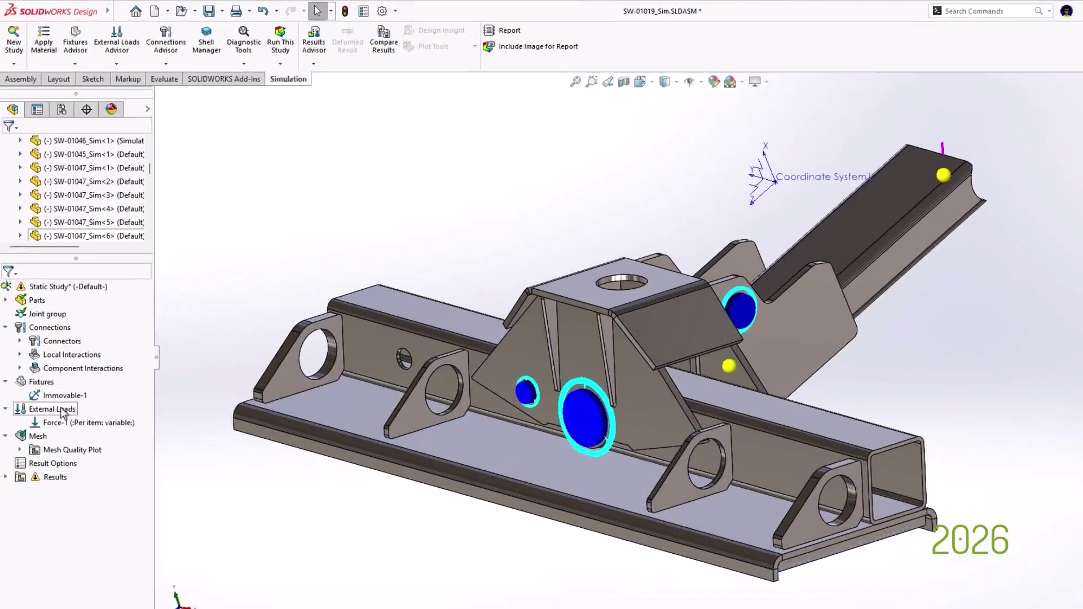
- Start a remote load in the Static Study and reference it to the user-defined Coordinate System1
{"action": "right_click", "coordinate": [54, 378]}
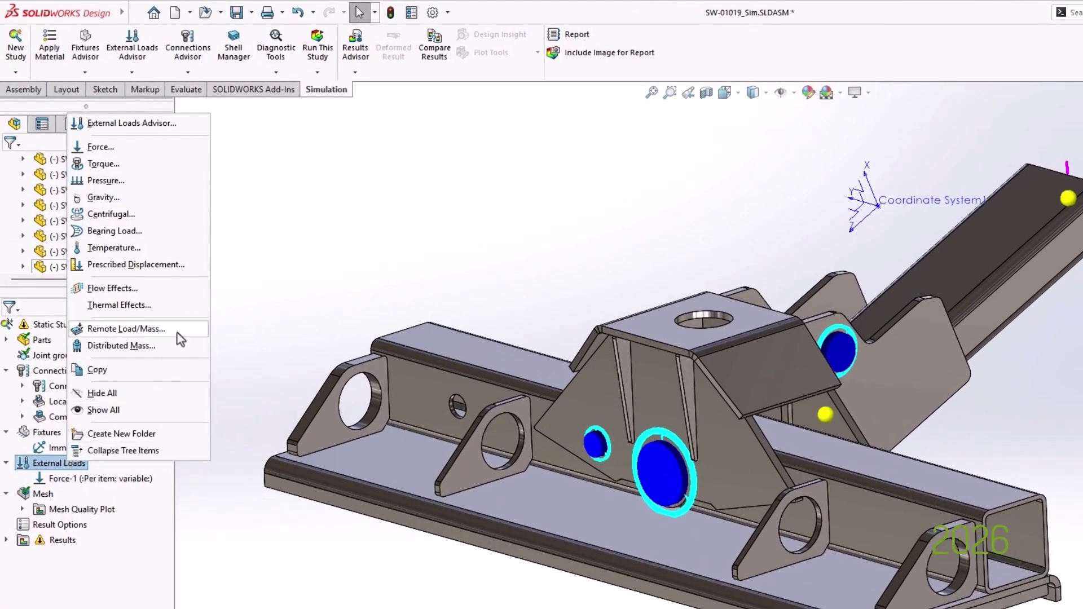
{"action": "left_click", "coordinate": [181, 339]}
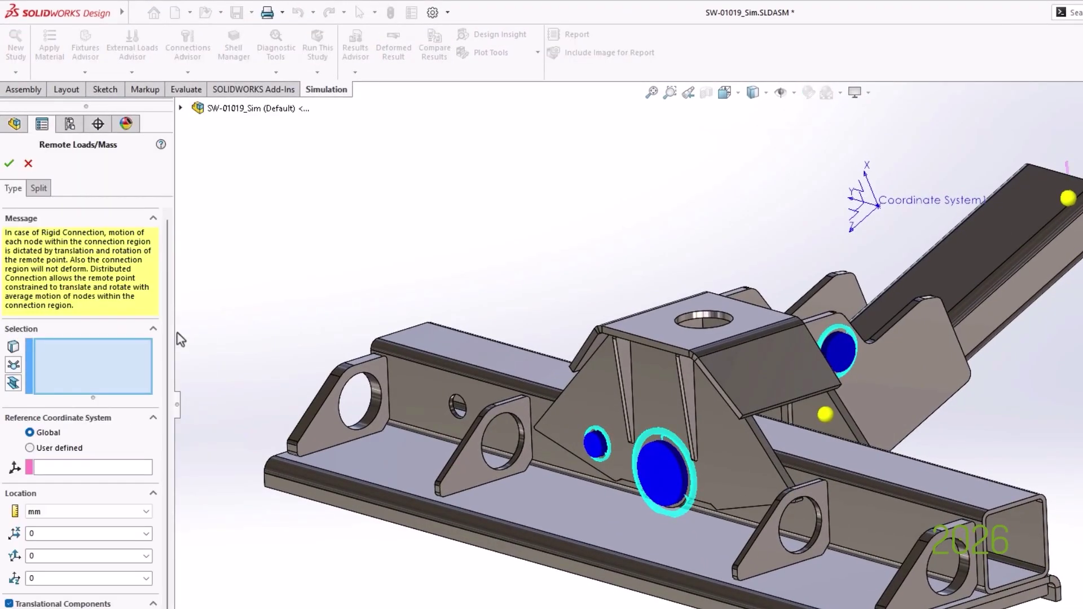
{"action": "left_click", "coordinate": [79, 470]}
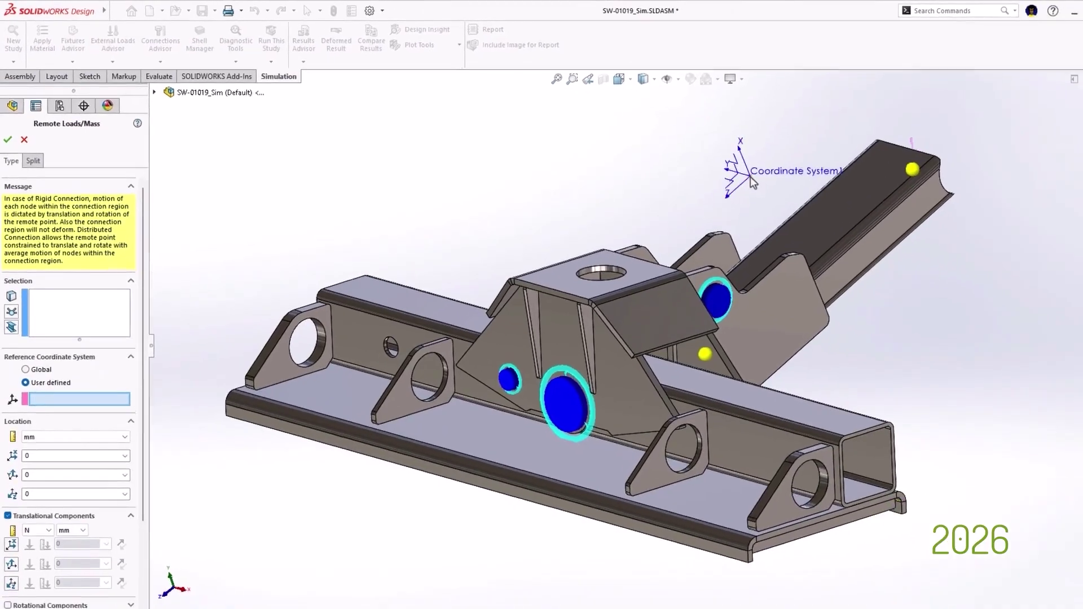
{"action": "left_click", "coordinate": [881, 215]}
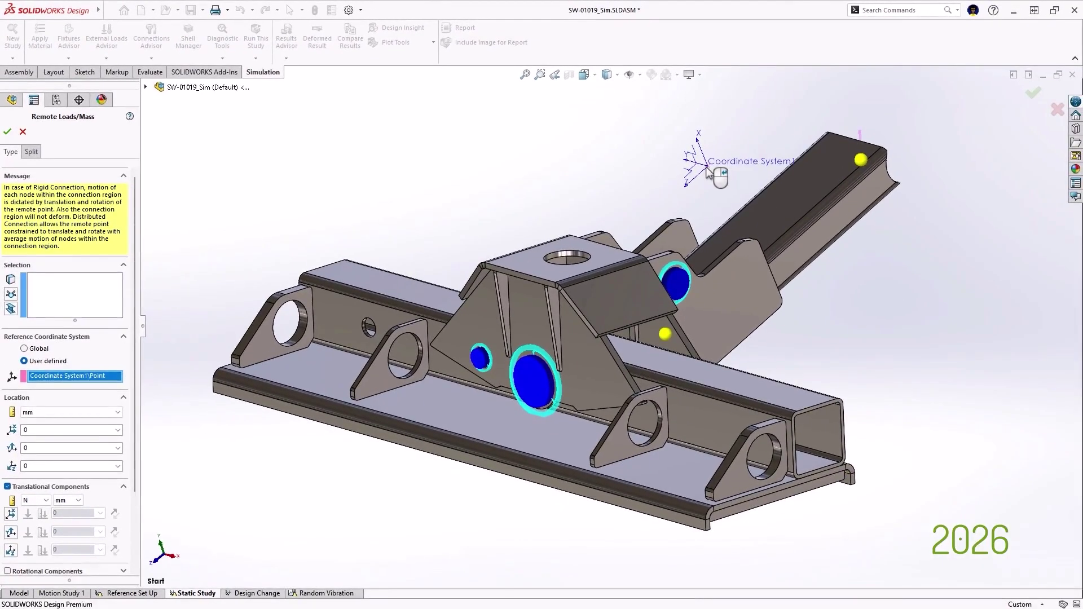
- Define a 120000 N Z-direction remote force on the circular hole edges of both side plates and accept the load
{"action": "left_click", "coordinate": [59, 303]}
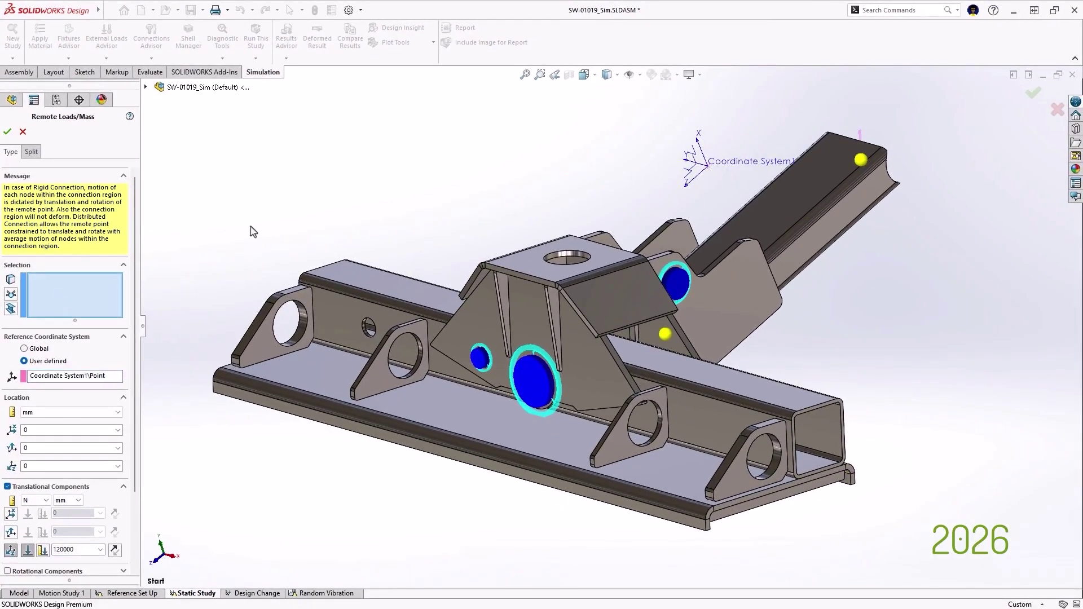
{"action": "scroll", "coordinate": [671, 225], "scroll_direction": "down", "scroll_amount": 10}
{"action": "left_click", "coordinate": [454, 242]}
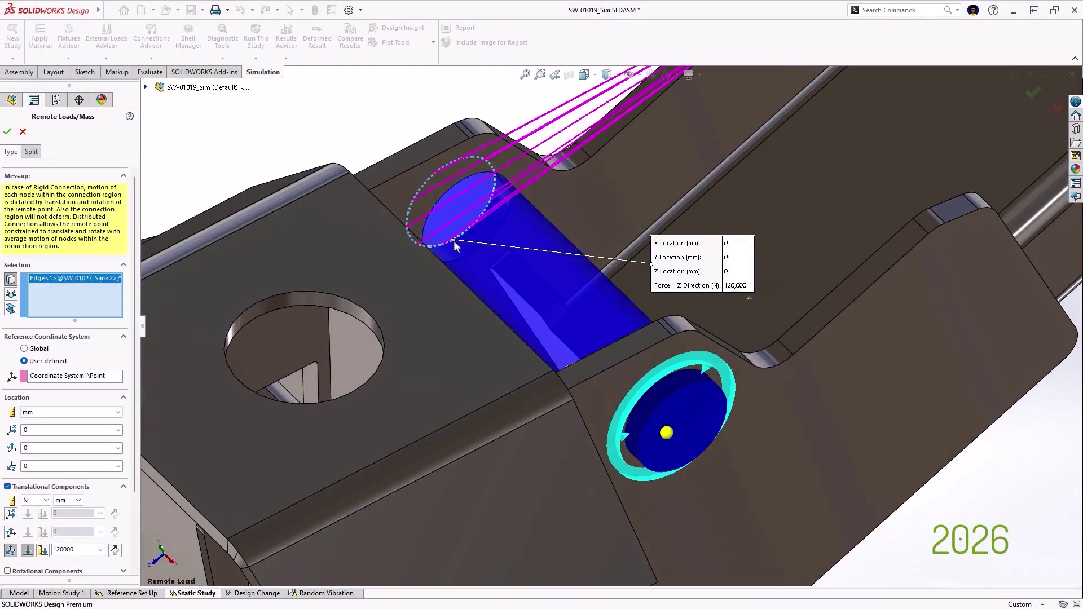
{"action": "left_click", "coordinate": [662, 461]}
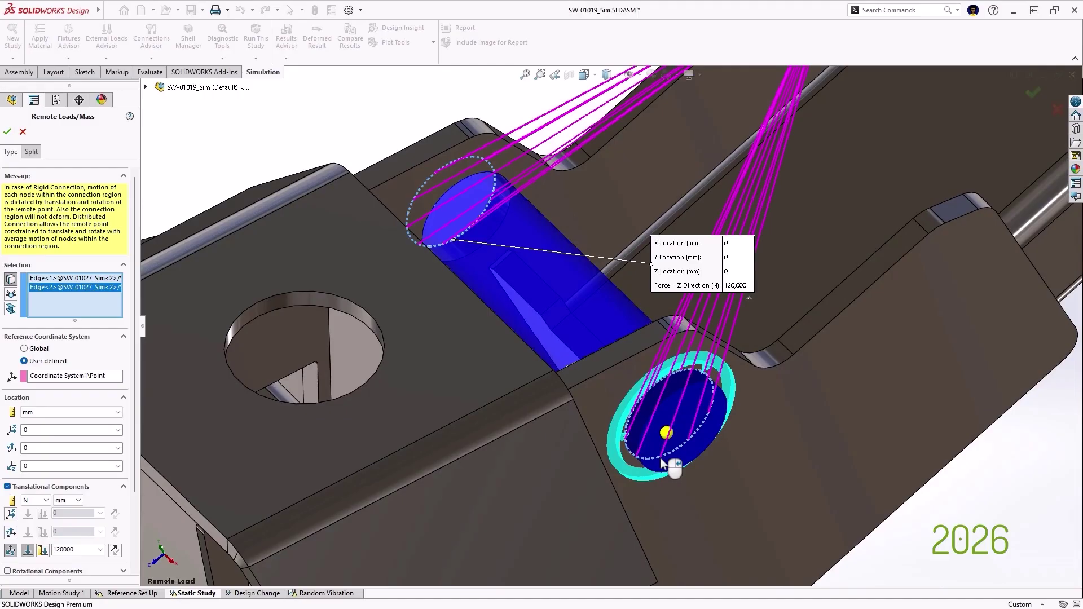
{"action": "left_click", "coordinate": [671, 468]}
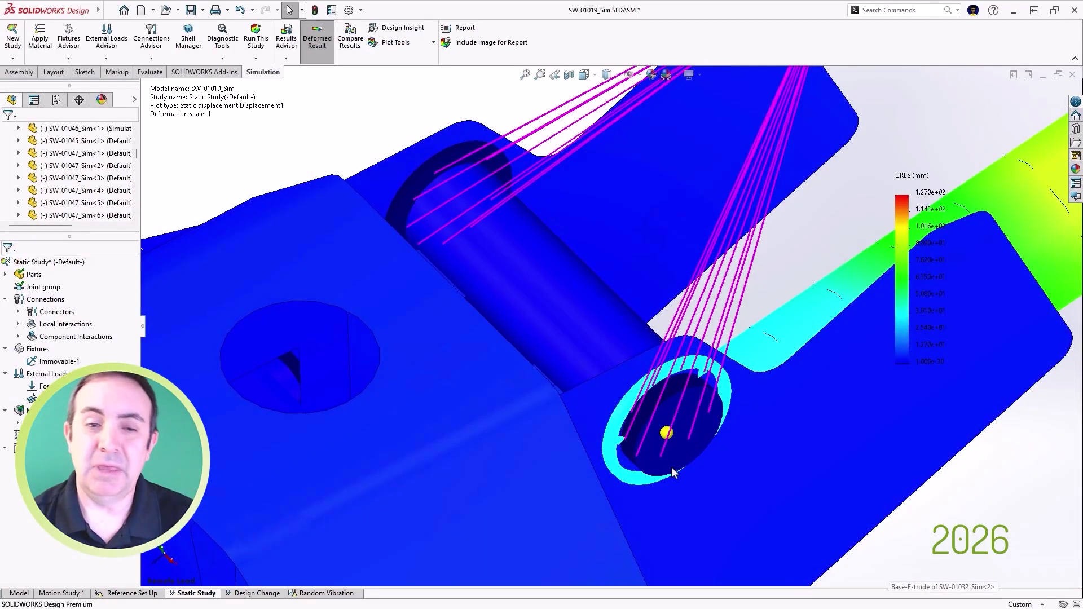
{"action": "left_click", "coordinate": [555, 77]}
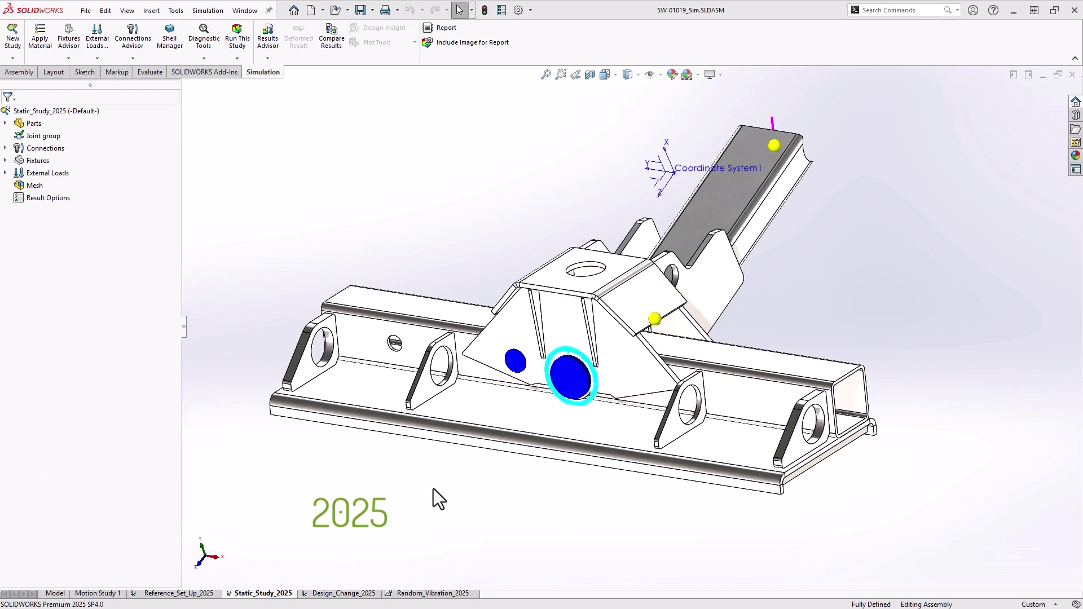
- Run the Static_Study_2025 analysis
{"action": "right_click", "coordinate": [76, 111]}
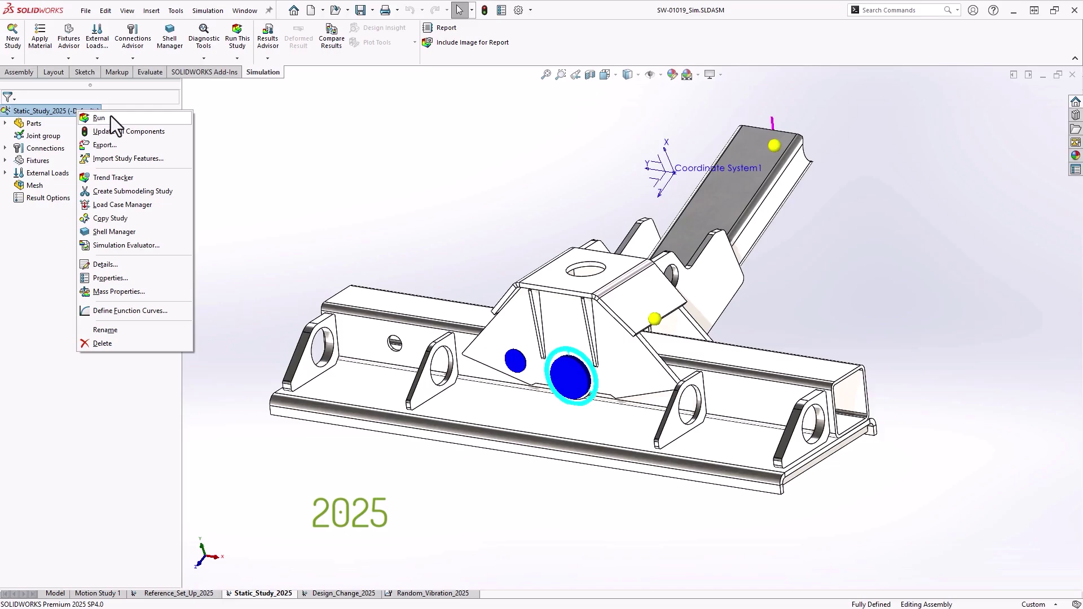
{"action": "left_click", "coordinate": [99, 117]}
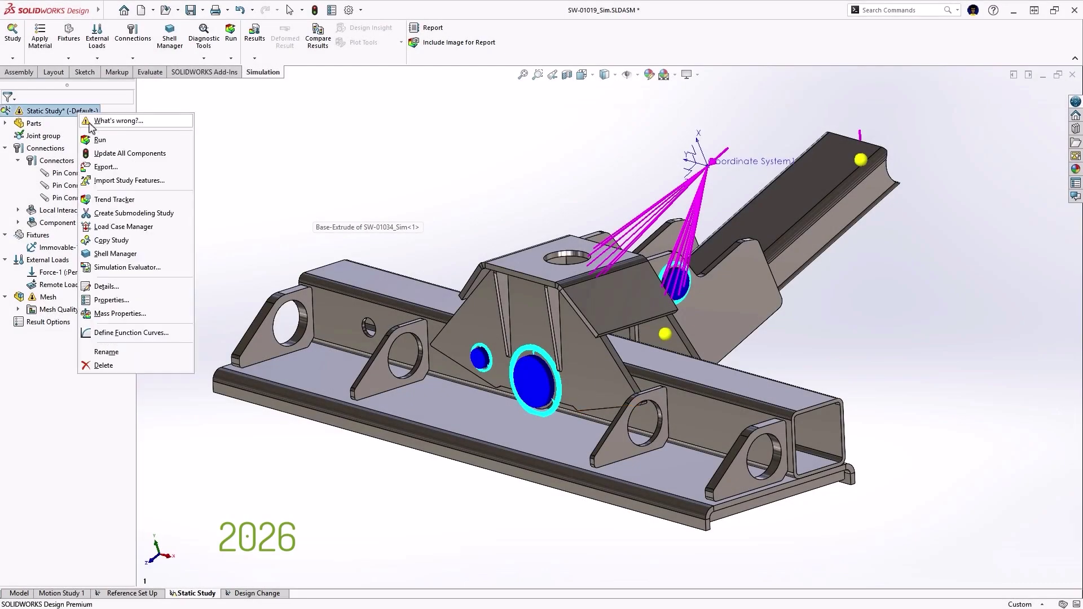
- Run the Static Study analysis and copy the name of the body reported without material, SW-01027_Sim-2/SW-01041_Sim-1
{"action": "left_click", "coordinate": [115, 142]}
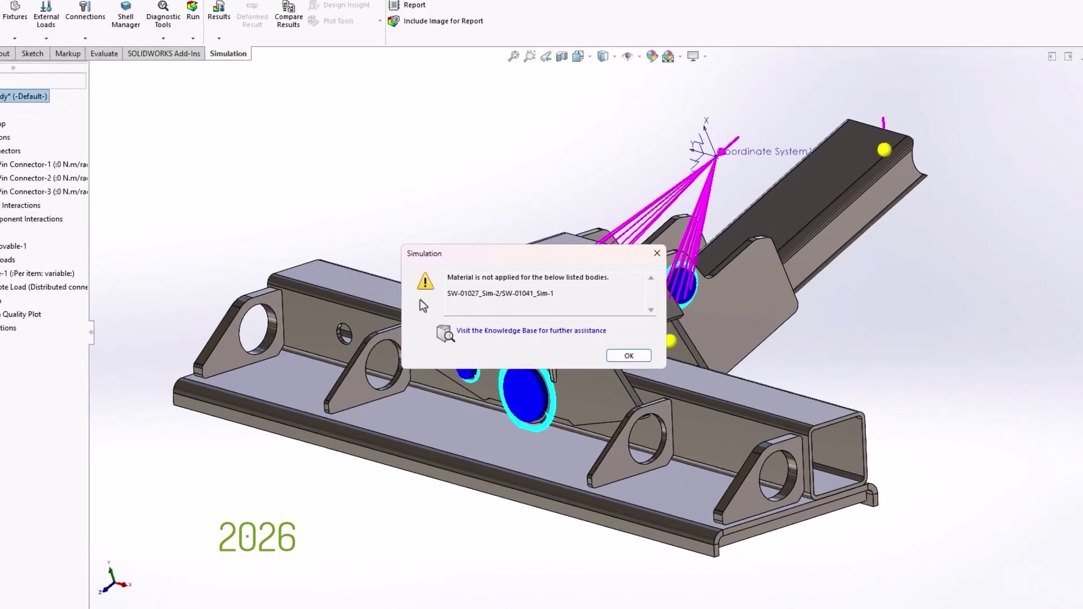
{"action": "left_click_drag", "start_coordinate": [554, 293], "coordinate": [533, 295]}
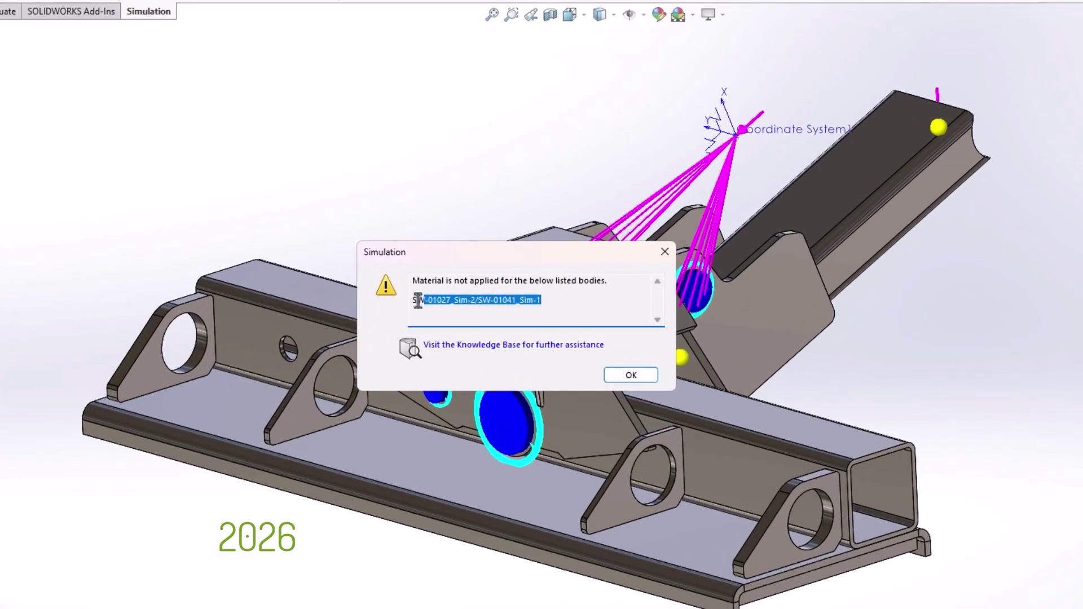
{"action": "left_click", "coordinate": [617, 374]}
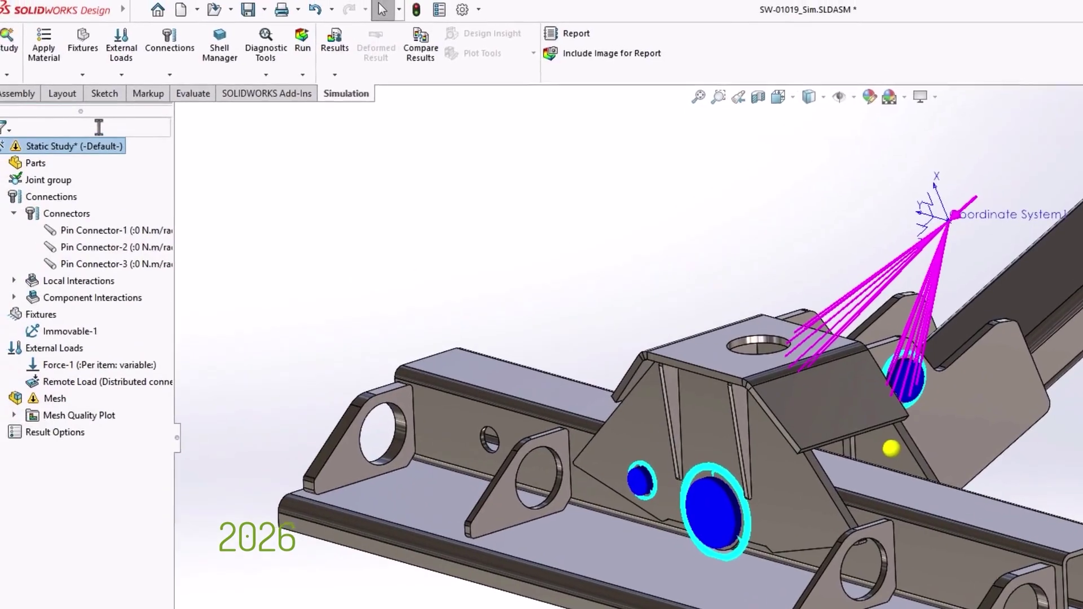
- Filter the study tree by SW-01027_Sim-2/SW-01041_Sim-1 and apply a favorite material to the SW-01041 body
{"action": "left_click", "coordinate": [99, 127]}
{"action": "type", "text": "SW-01027_Sim-2/SW-01041_Sim-1"}
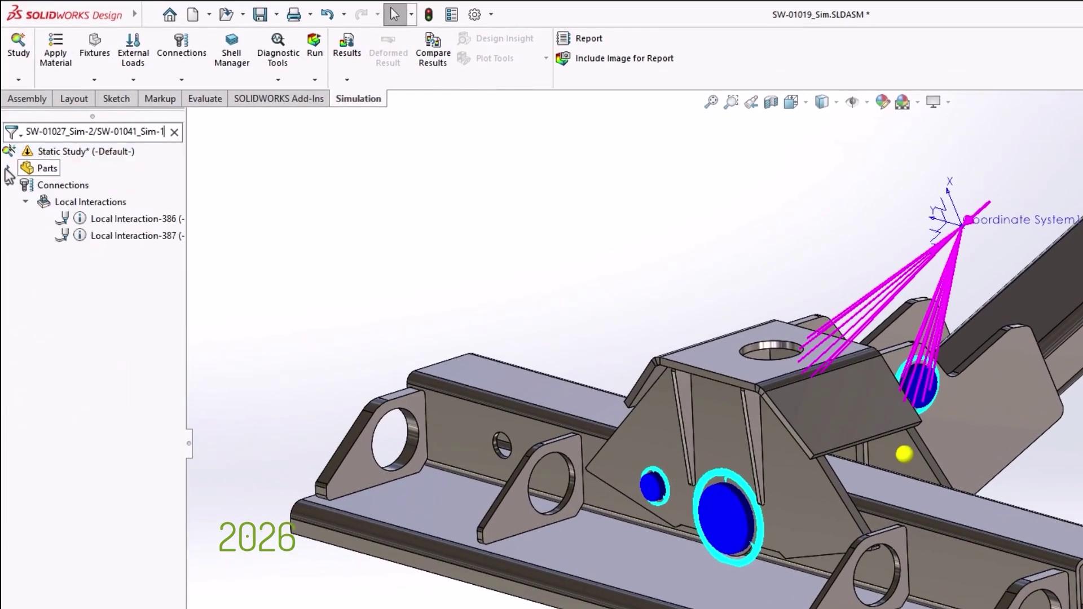
{"action": "left_click", "coordinate": [7, 168]}
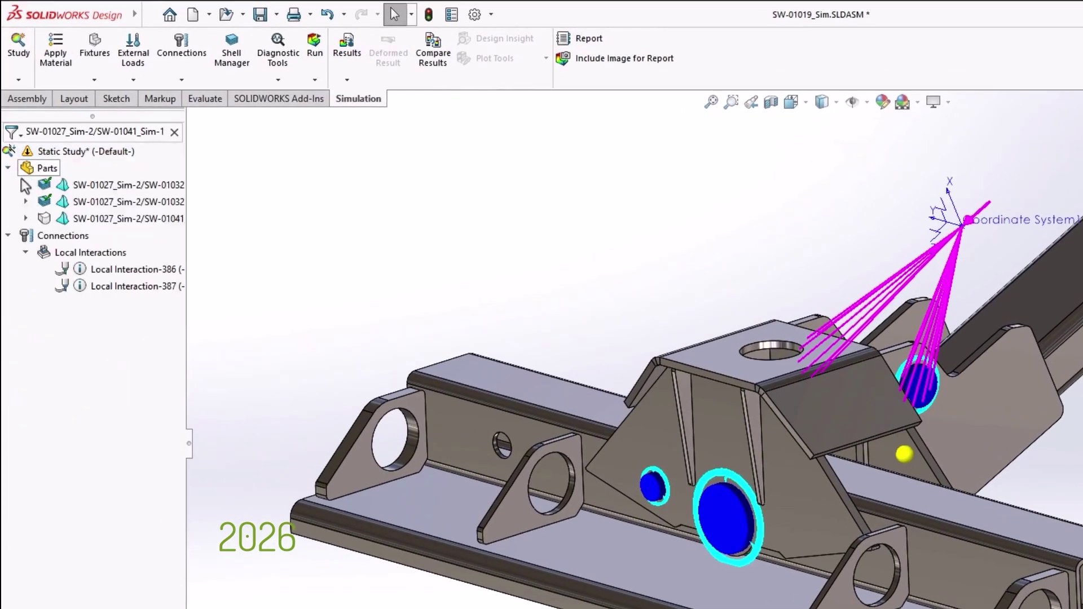
{"action": "right_click", "coordinate": [81, 221]}
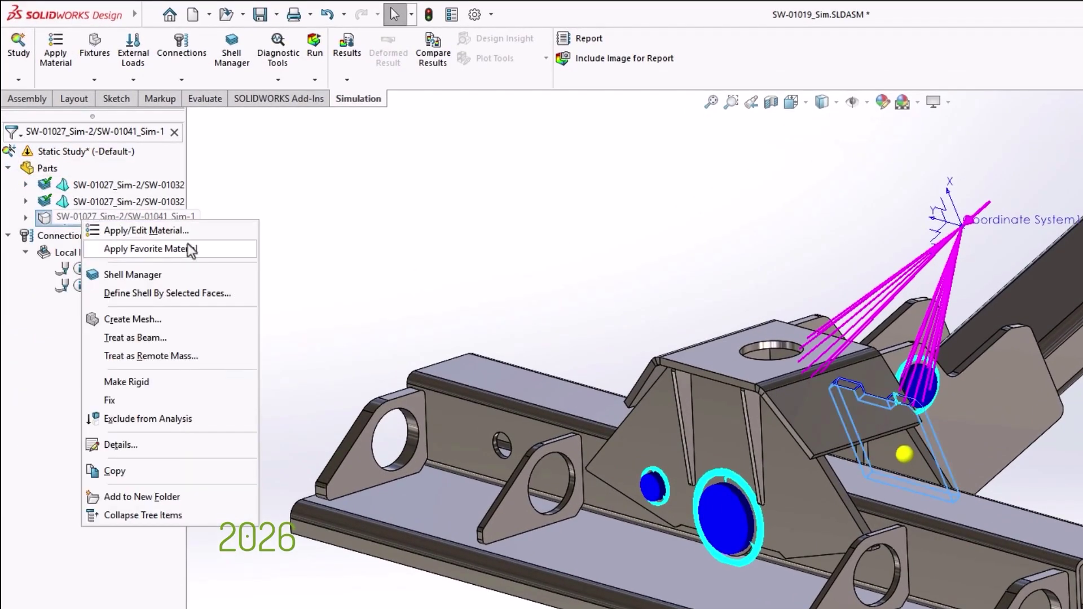
{"action": "mouse_move", "coordinate": [190, 250]}
{"action": "left_click", "coordinate": [361, 248]}
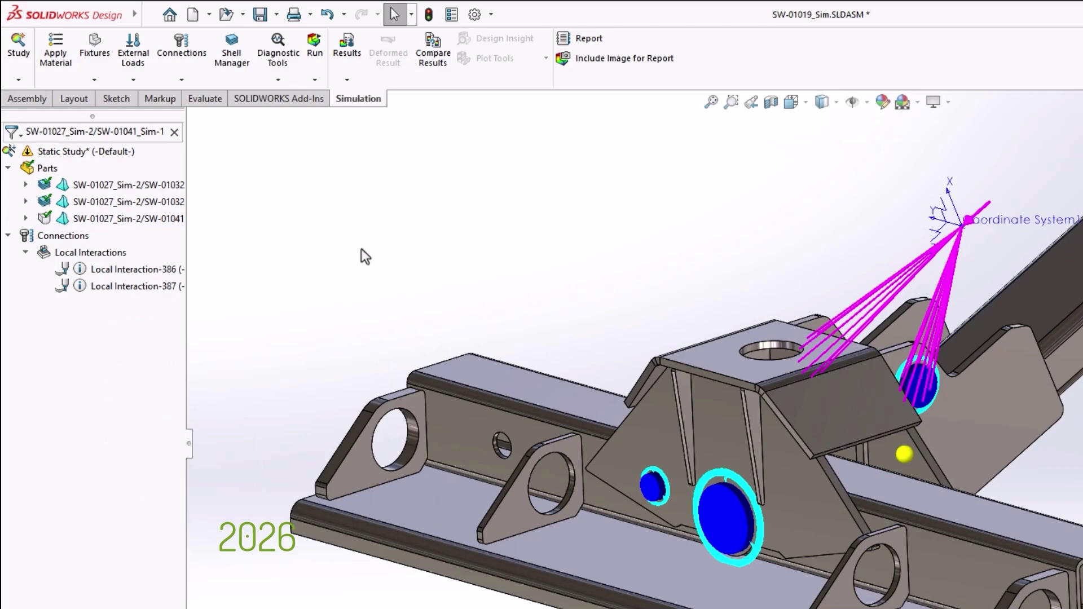
- Clear the study tree filter, collapse the Parts folder and rerun the Static Study
{"action": "left_click", "coordinate": [173, 134]}
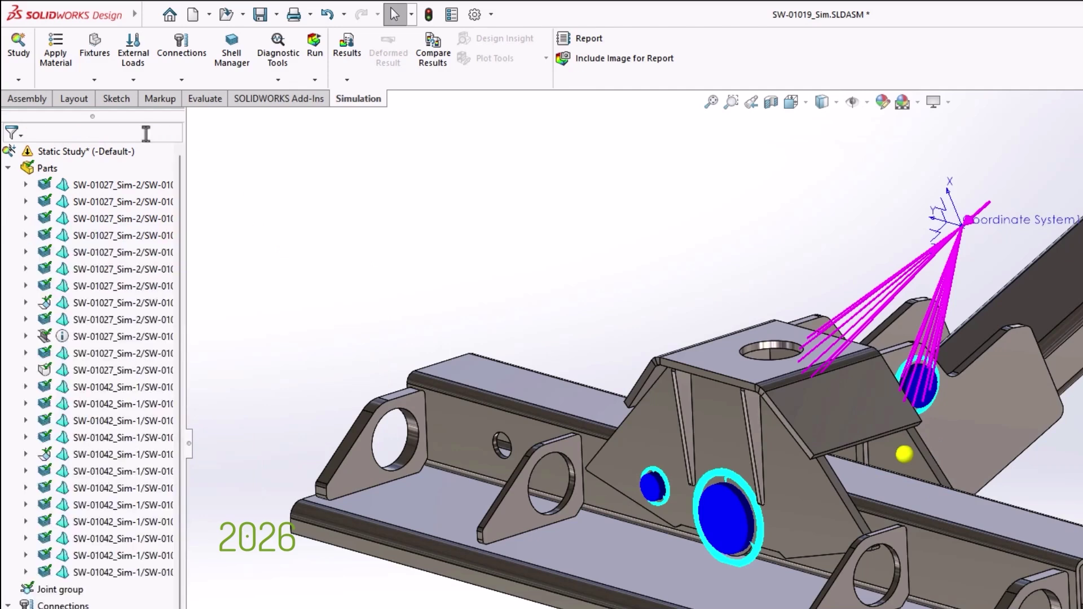
{"action": "left_click", "coordinate": [8, 168]}
{"action": "right_click", "coordinate": [57, 151]}
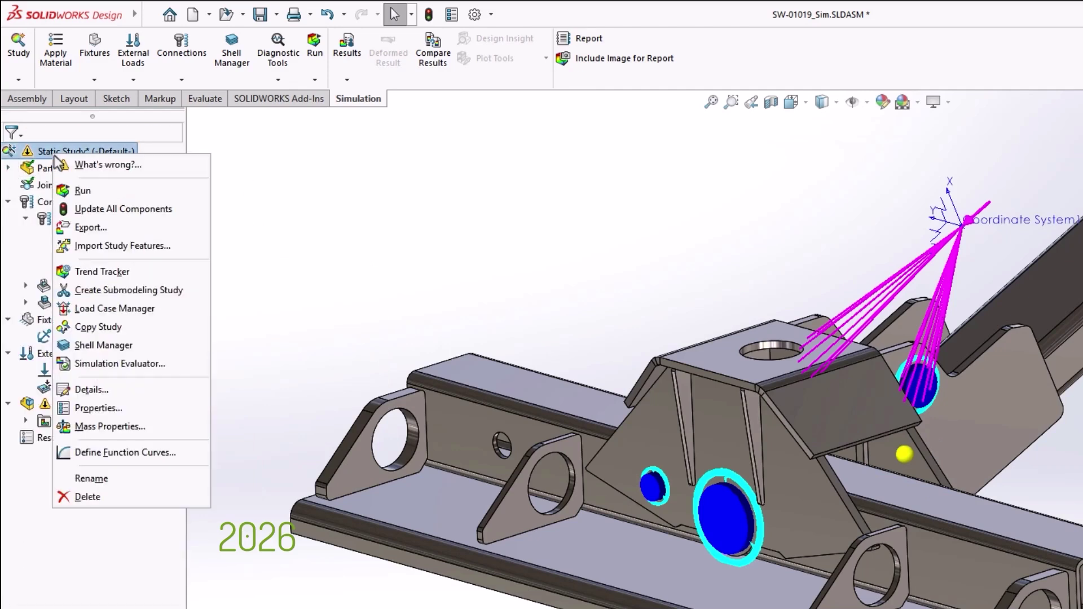
{"action": "left_click", "coordinate": [100, 191]}
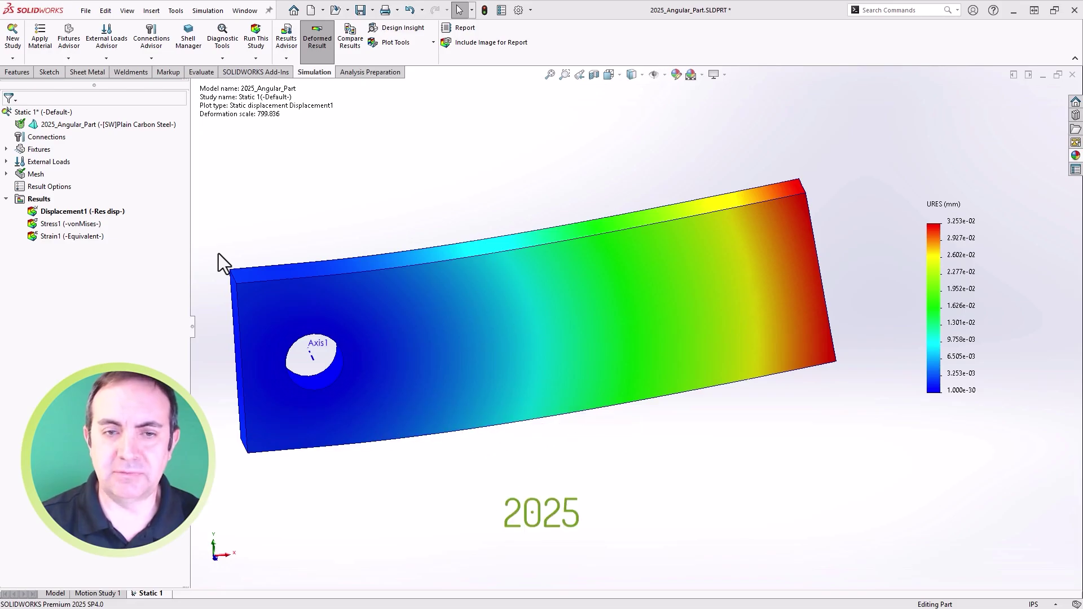
- Open a new displacement plot definition for 2025_Angular_Part and examine the available result components
{"action": "right_click", "coordinate": [38, 200]}
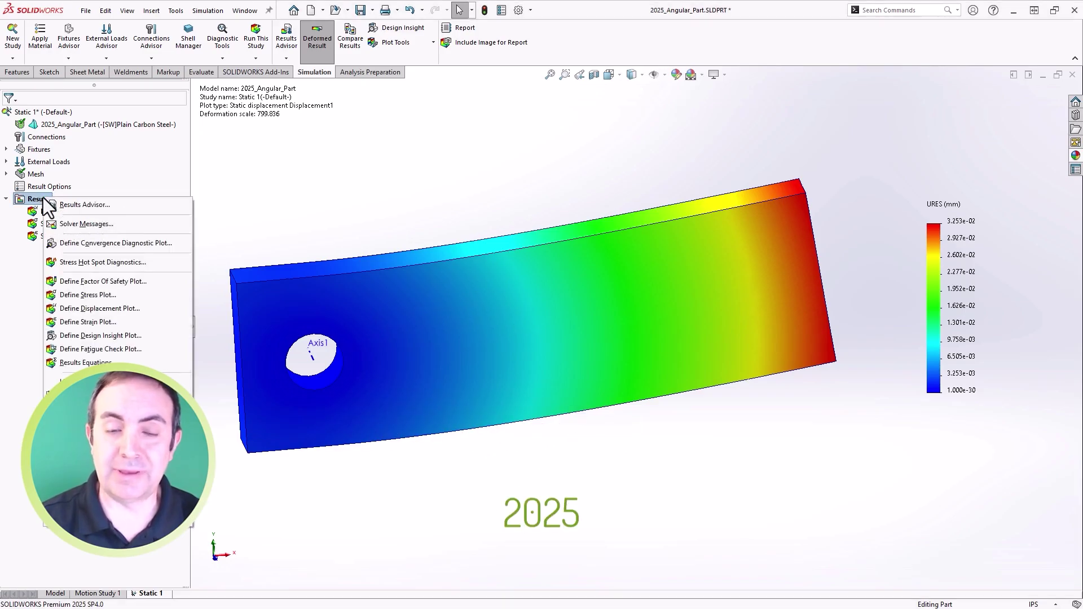
{"action": "left_click", "coordinate": [123, 309]}
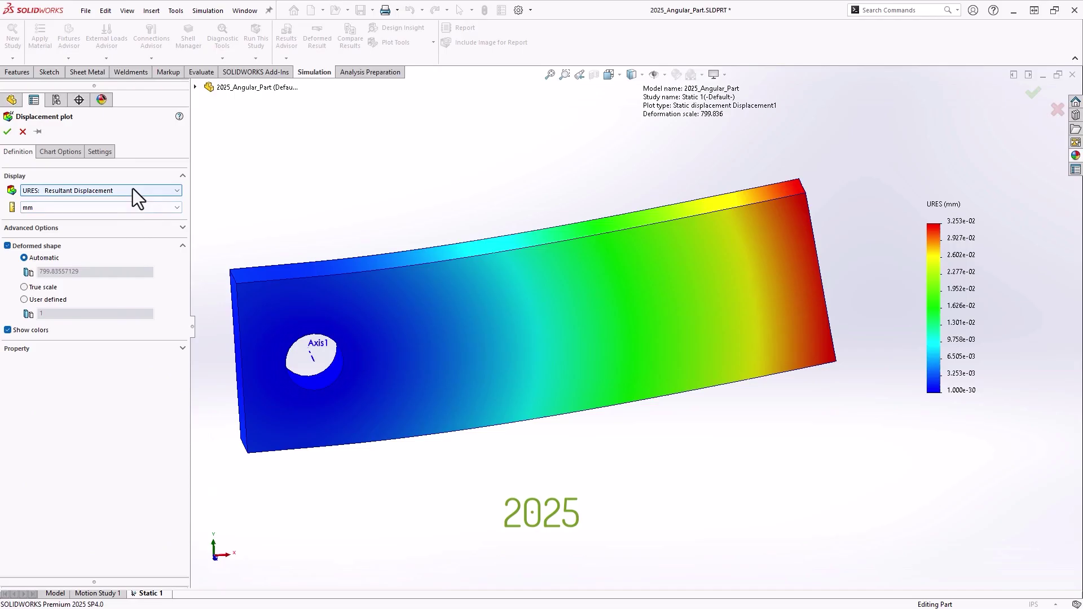
{"action": "left_click", "coordinate": [133, 190]}
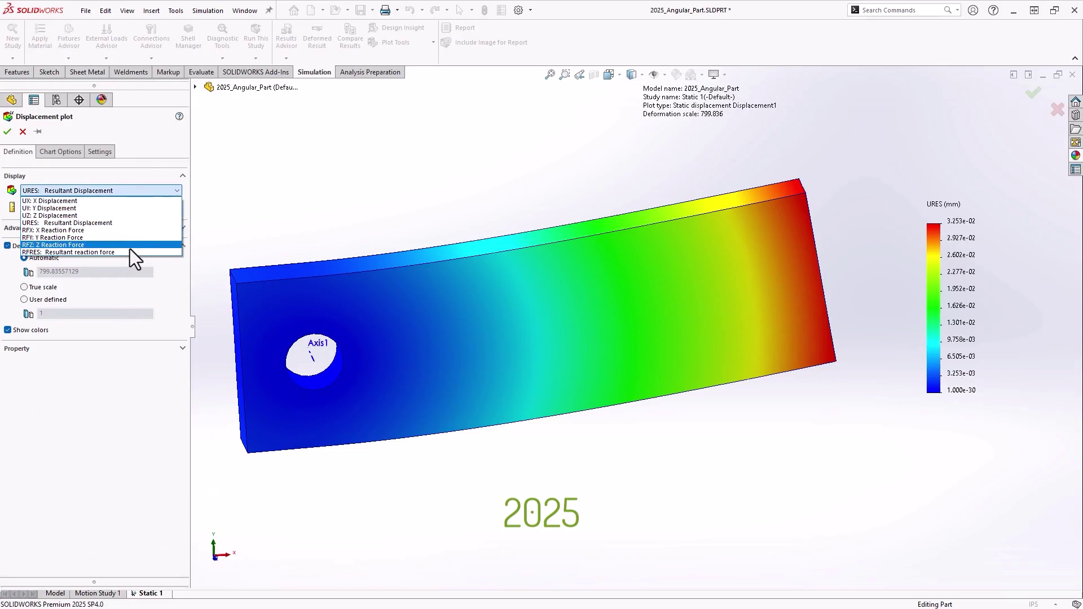
{"action": "left_click", "coordinate": [242, 224]}
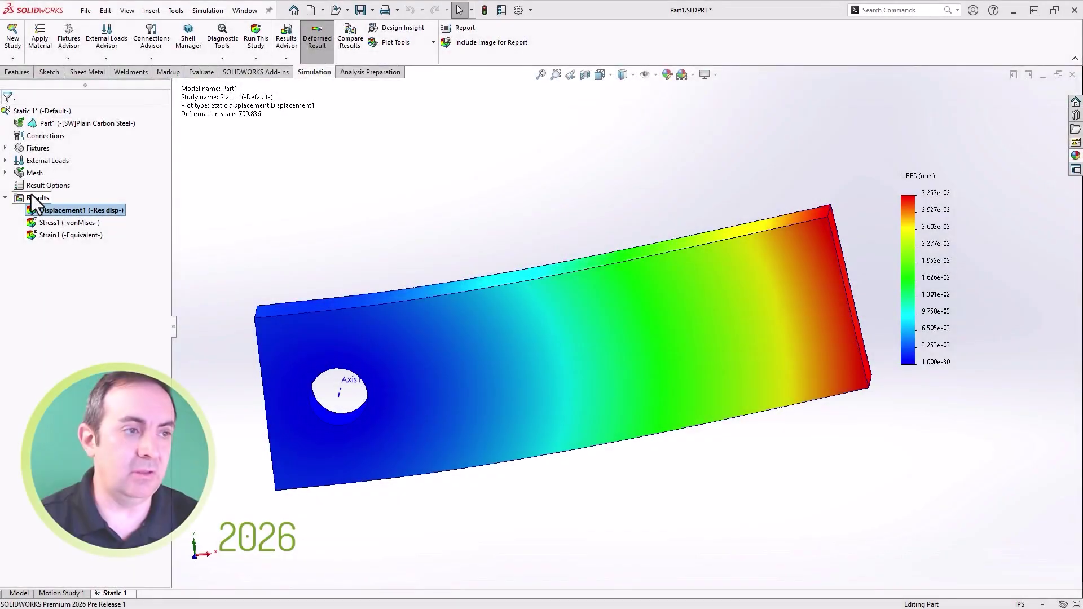
- Create a displacement plot of AR: Angular Rotation in degrees, using Axis1 through the hole as the reference axis
{"action": "right_click", "coordinate": [32, 196]}
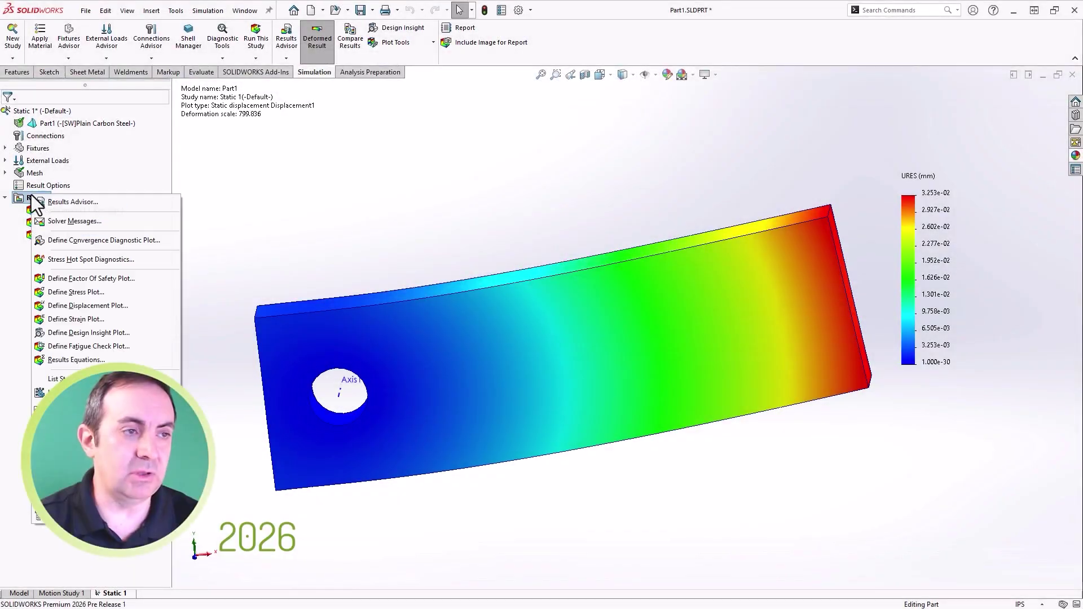
{"action": "left_click", "coordinate": [144, 306]}
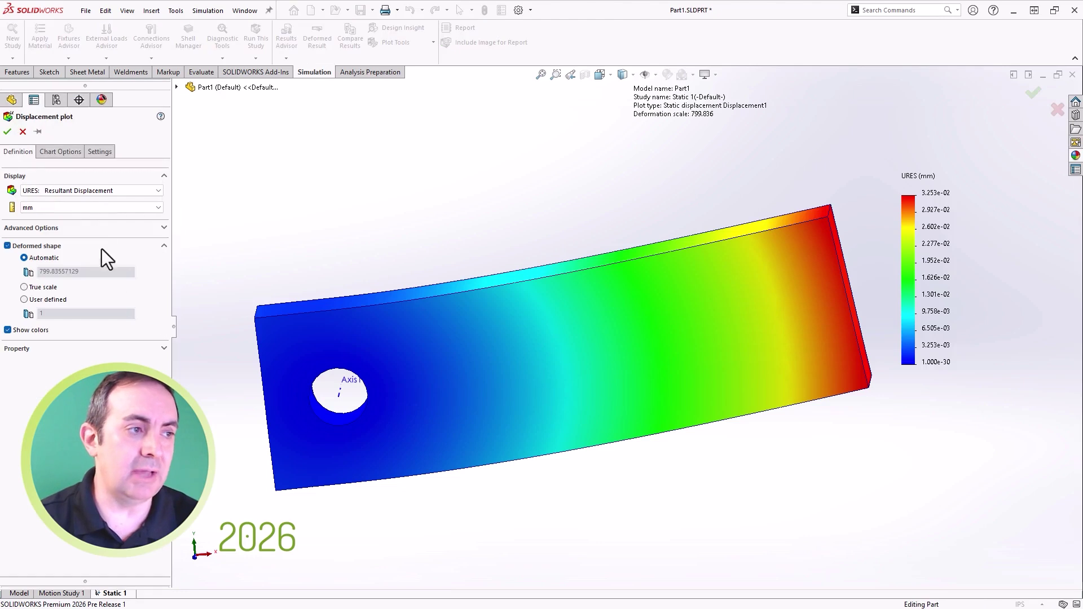
{"action": "left_click", "coordinate": [102, 191]}
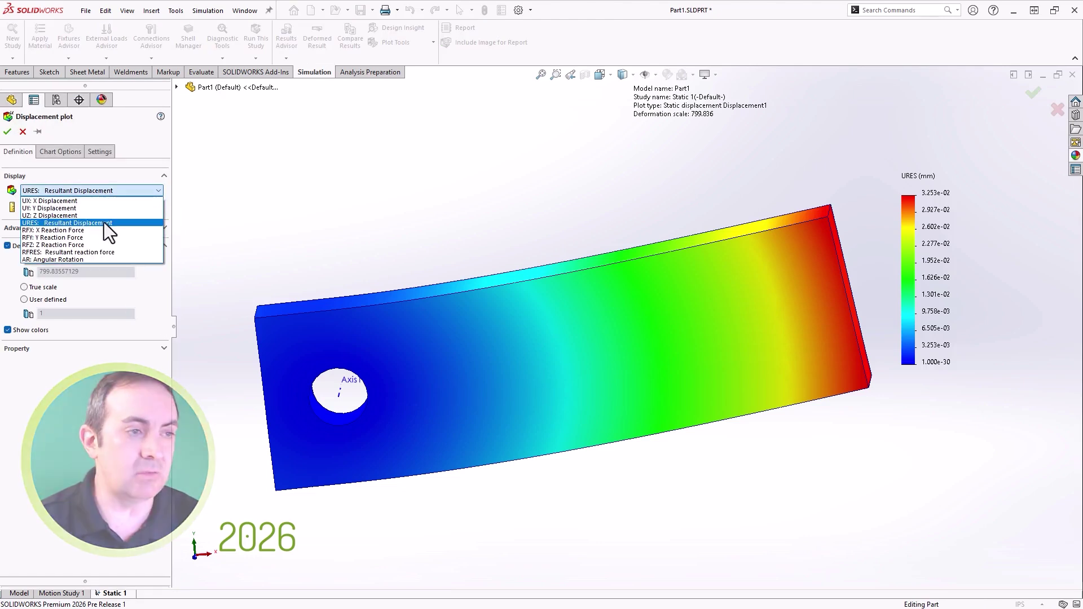
{"action": "scroll", "coordinate": [103, 251], "scroll_direction": "down", "scroll_amount": 1}
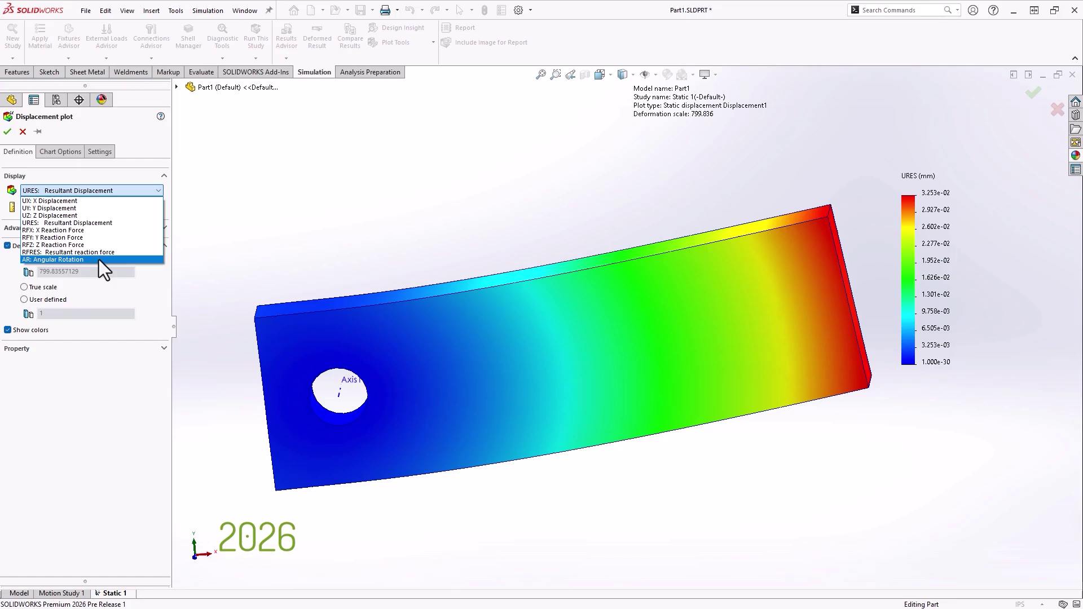
{"action": "left_click", "coordinate": [99, 260]}
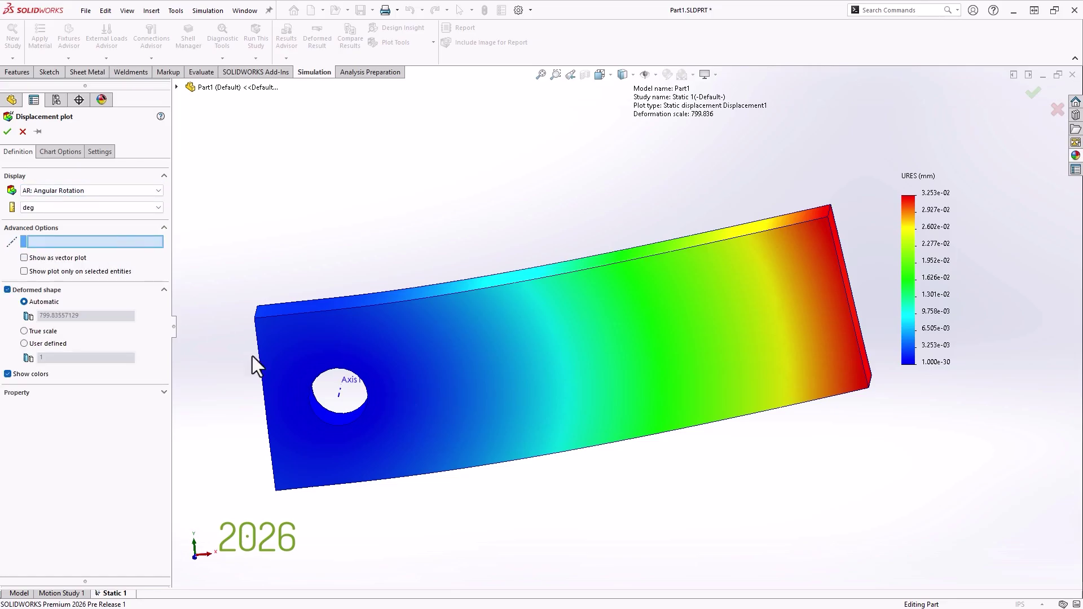
{"action": "left_click", "coordinate": [341, 398]}
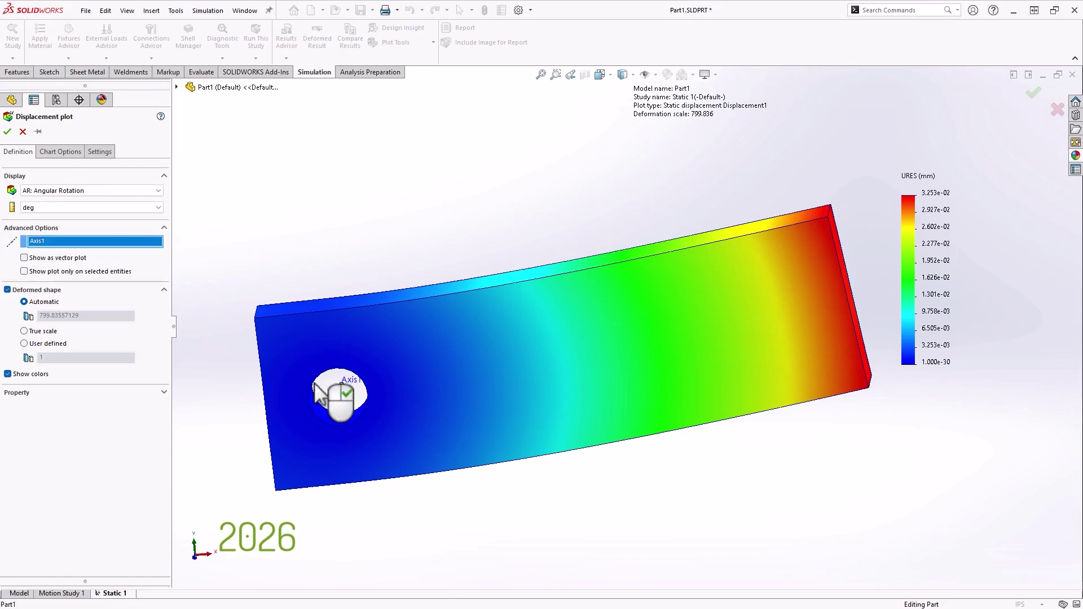
{"action": "left_click", "coordinate": [7, 132]}
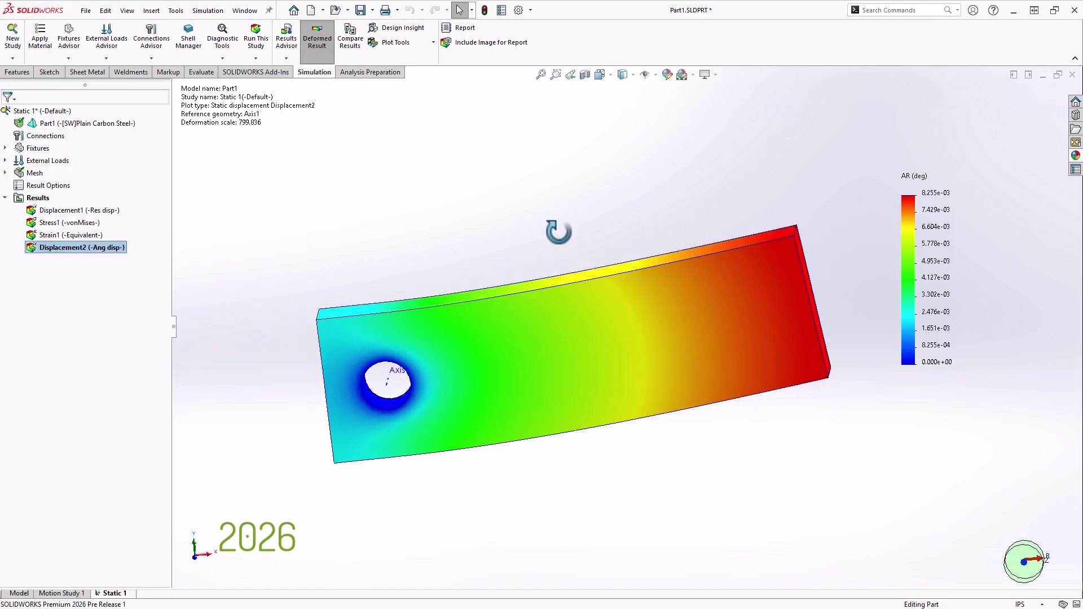
- Animate the angular displacement plot and slow down its playback speed
{"action": "middle_click_drag", "start_coordinate": [558, 231], "coordinate": [550, 240]}
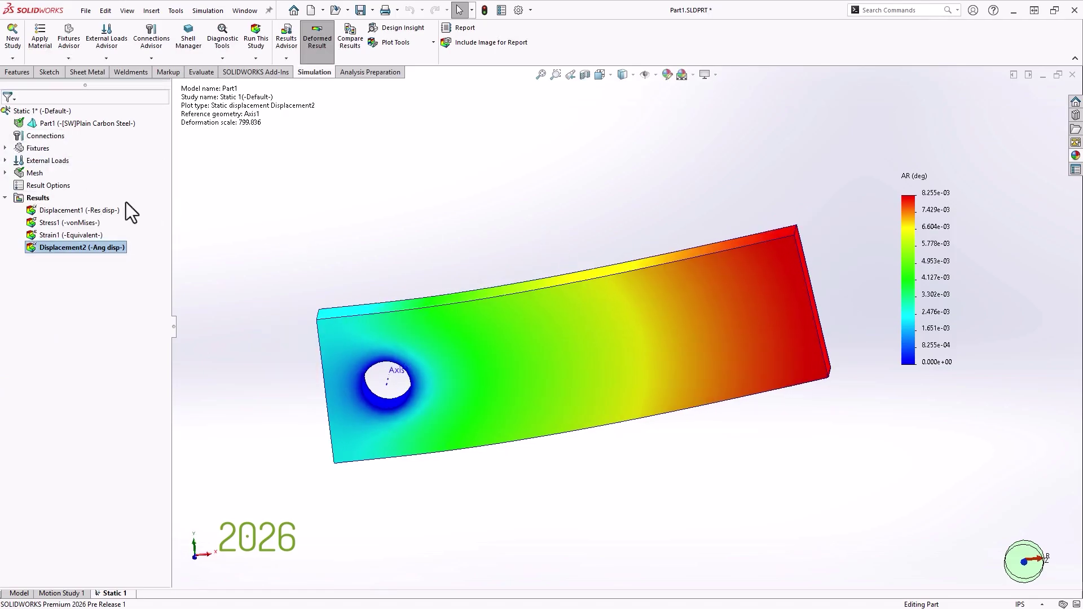
{"action": "right_click", "coordinate": [76, 246]}
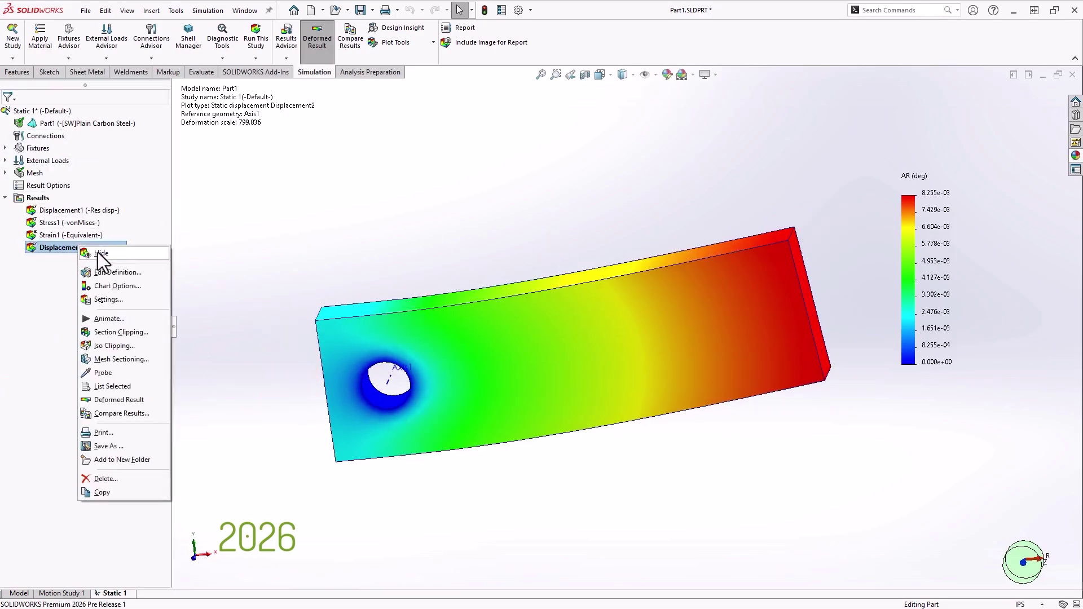
{"action": "left_click", "coordinate": [118, 324]}
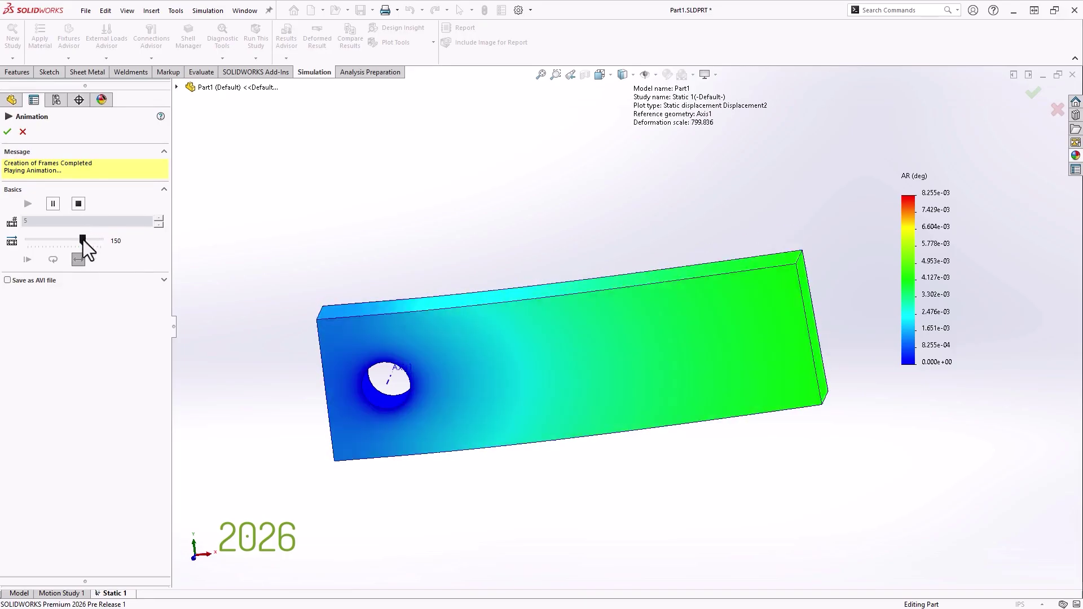
{"action": "left_click_drag", "start_coordinate": [82, 238], "coordinate": [43, 251]}
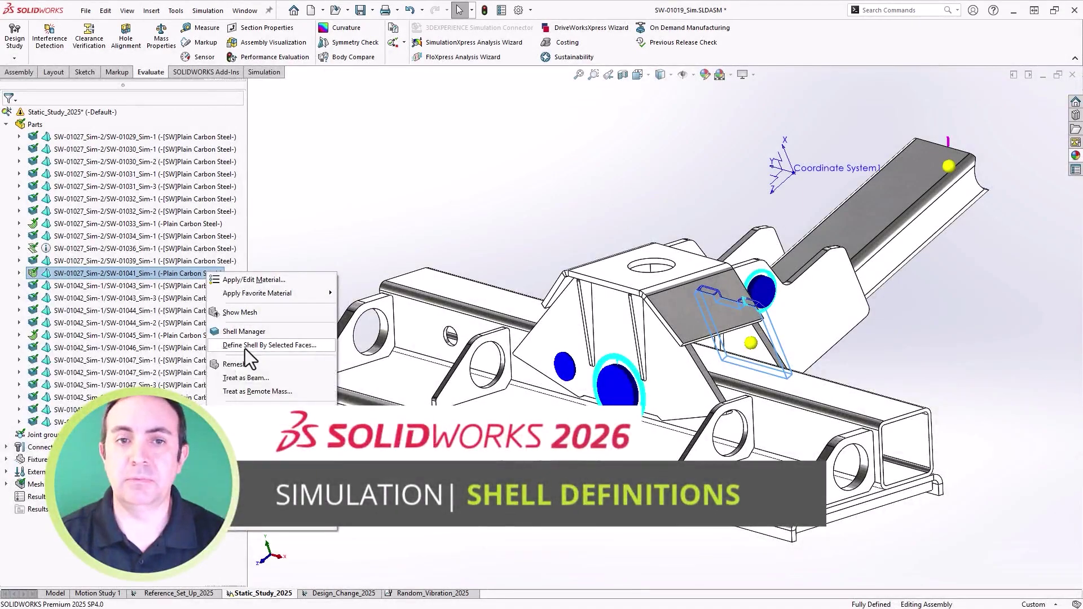
- Examine the shell definition options for the SW-01041 body in Static_Study_2025 and the Mesh page of the Simulation default options
{"action": "left_click", "coordinate": [245, 349]}
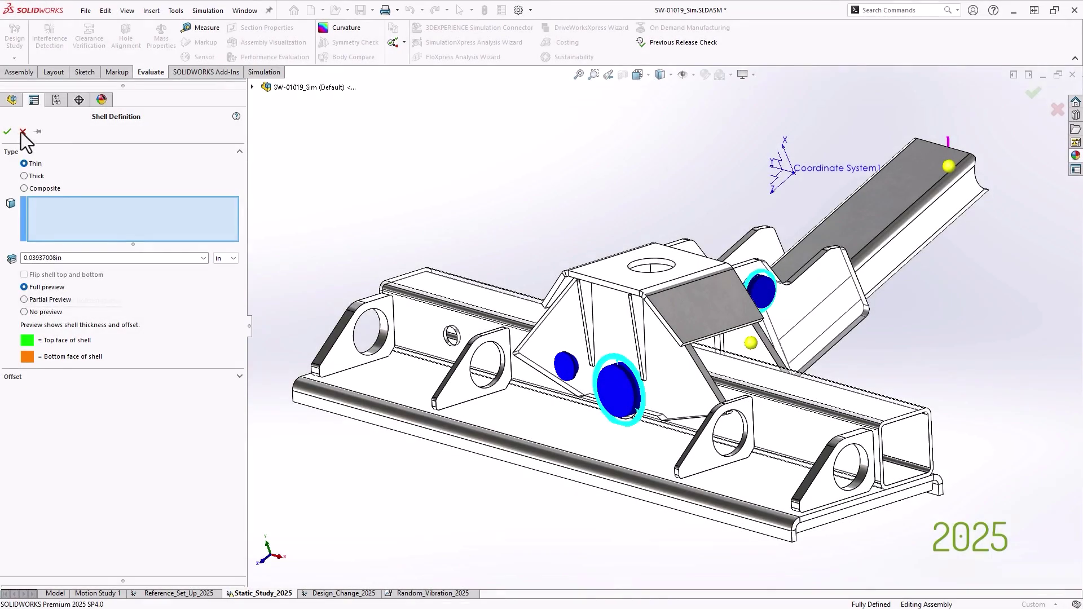
{"action": "left_click", "coordinate": [23, 132]}
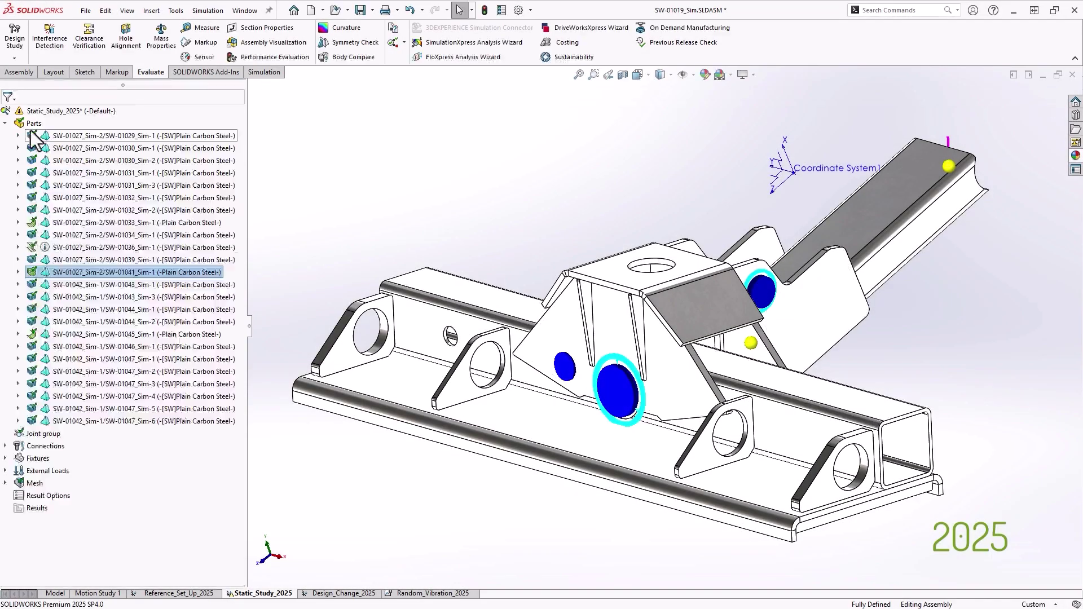
{"action": "left_click", "coordinate": [218, 11]}
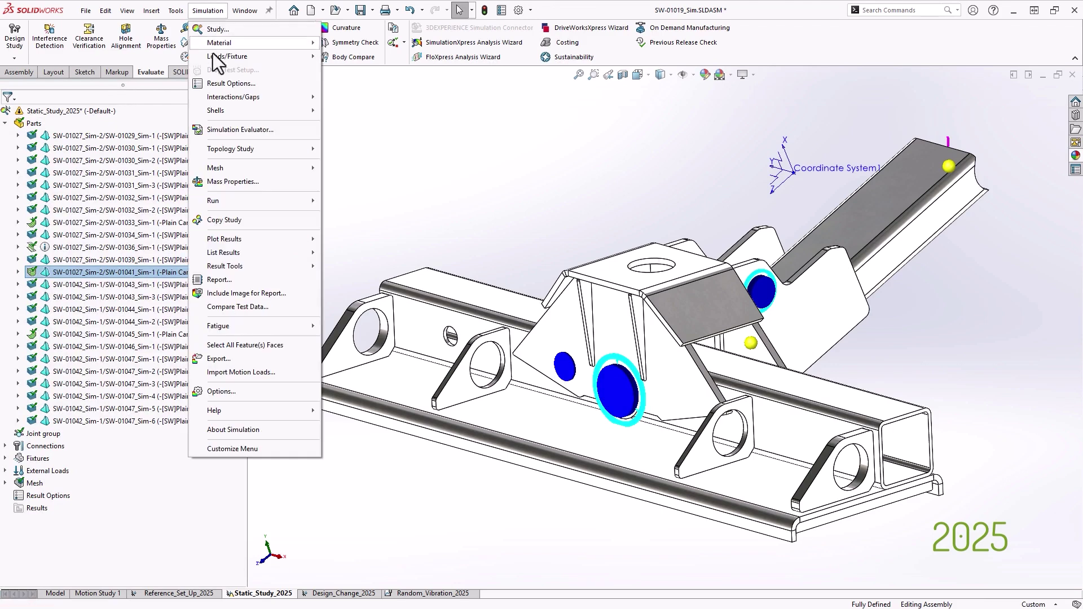
{"action": "left_click", "coordinate": [220, 392]}
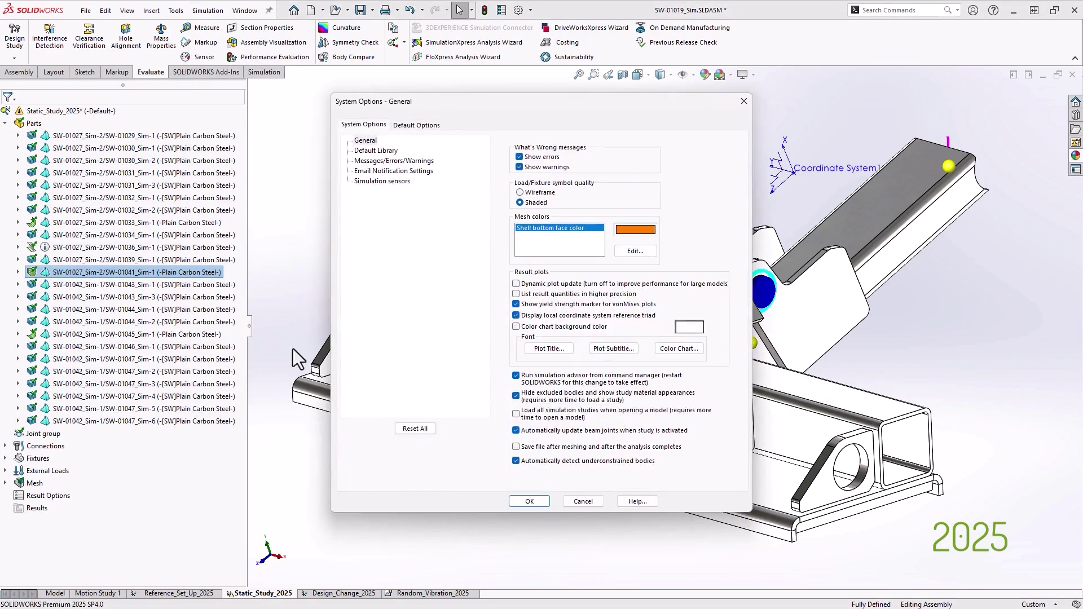
{"action": "left_click", "coordinate": [414, 126]}
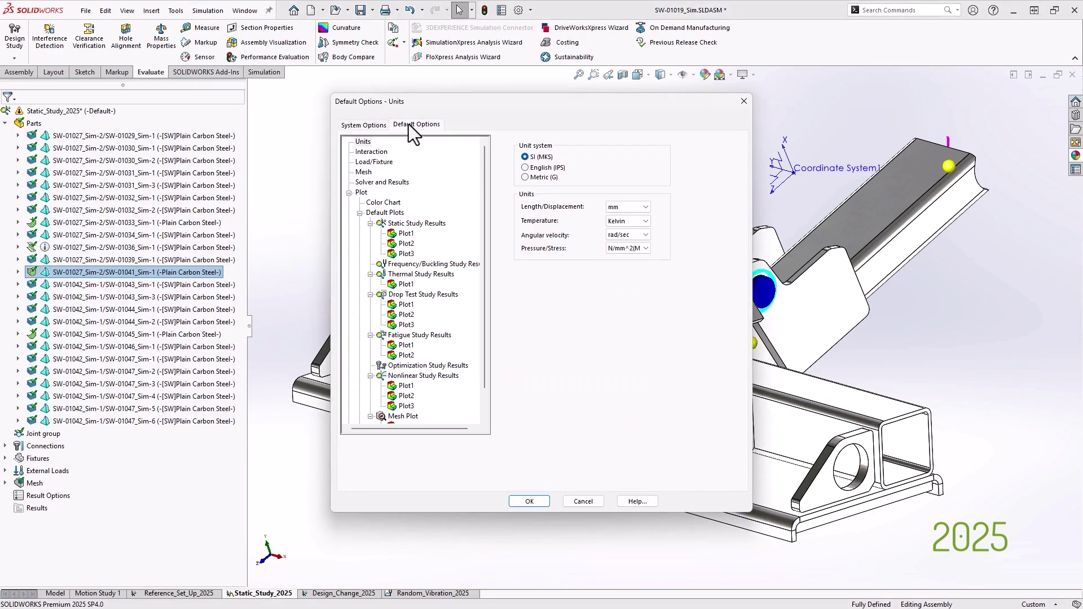
{"action": "left_click", "coordinate": [363, 173]}
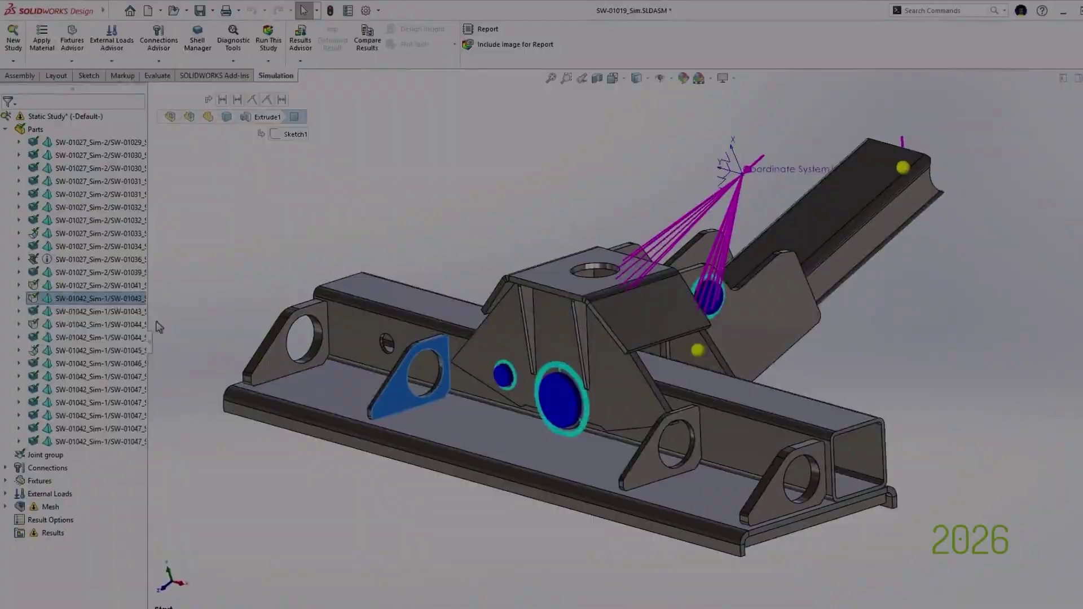
- Define a thick shell from the selected face of the SW-01042_Sim-1/SW-01043 gusset body in the 2026 Static Study
{"action": "right_click", "coordinate": [70, 286]}
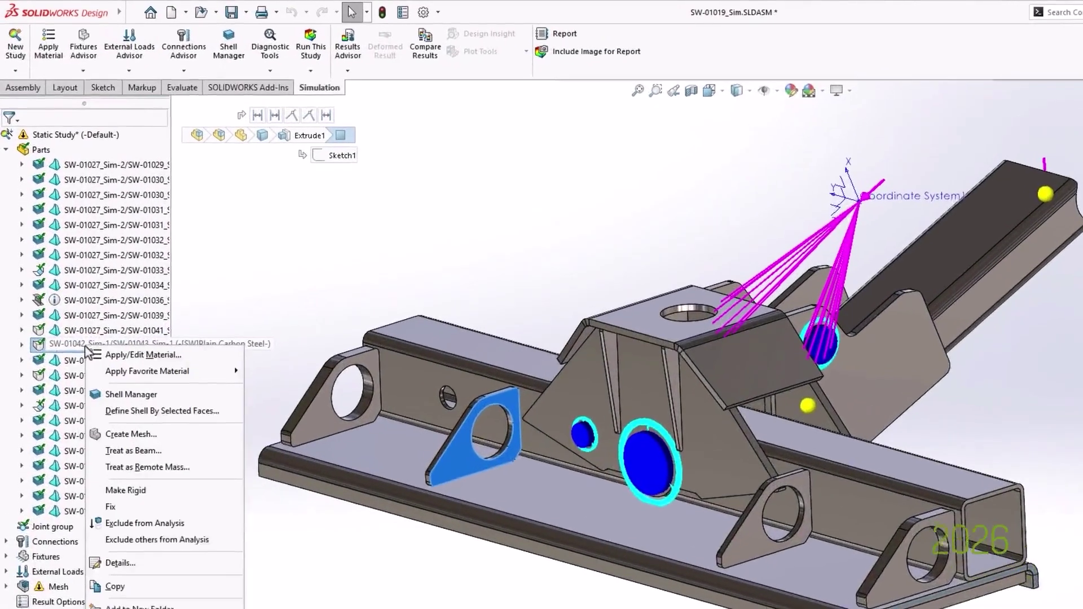
{"action": "left_click", "coordinate": [192, 410]}
{"action": "left_click", "coordinate": [37, 217]}
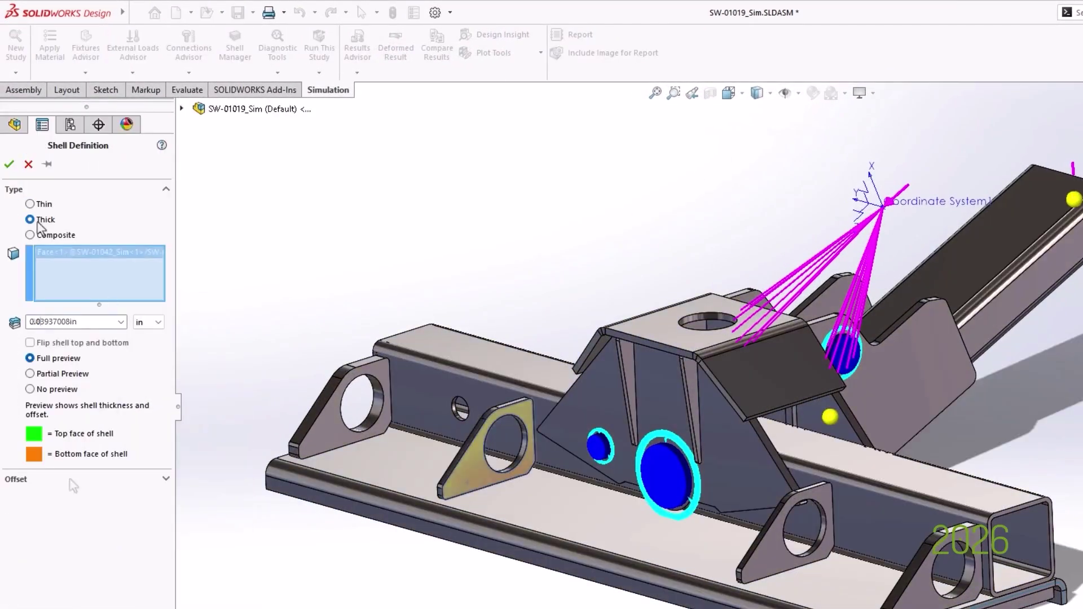
{"action": "left_click", "coordinate": [74, 482]}
{"action": "left_click", "coordinate": [9, 164]}
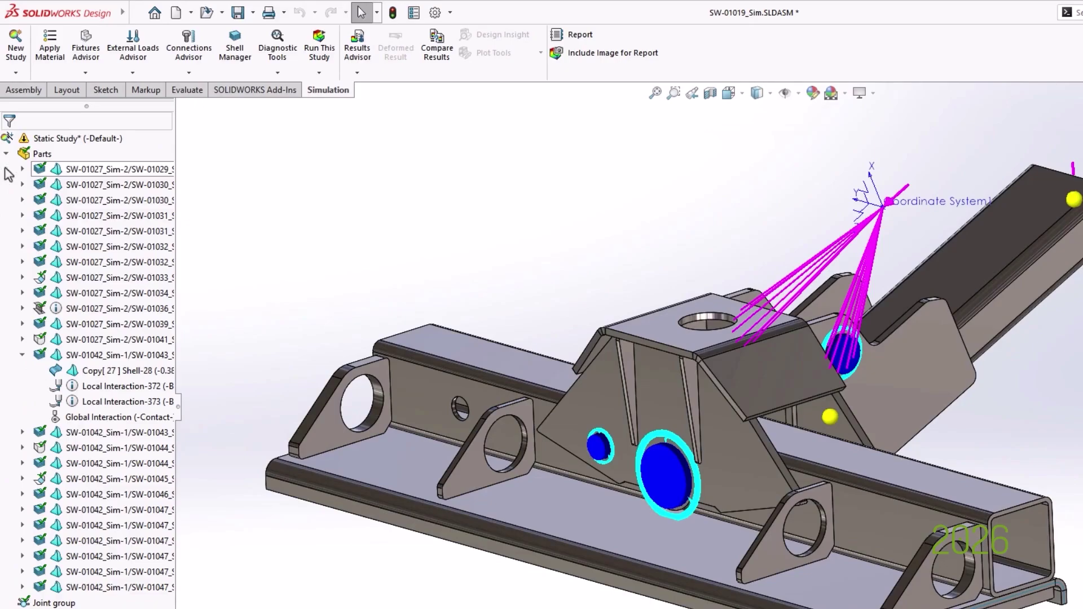
- Set the default shell type to Thick in the mesh section of the Simulation default options
{"action": "type", "text": "soption"}
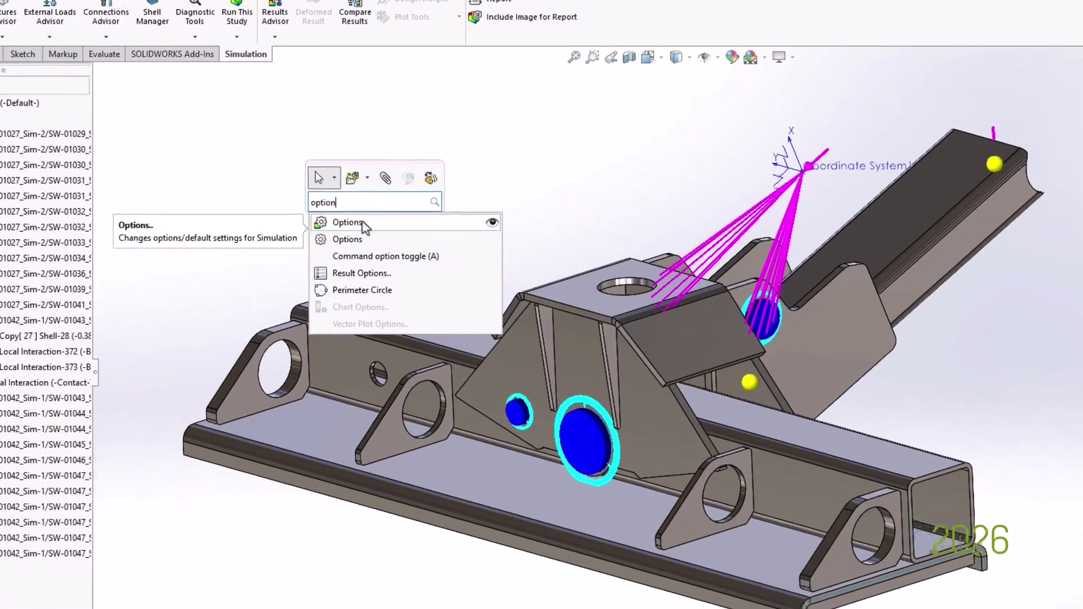
{"action": "left_click", "coordinate": [431, 258]}
{"action": "left_click", "coordinate": [333, 76]}
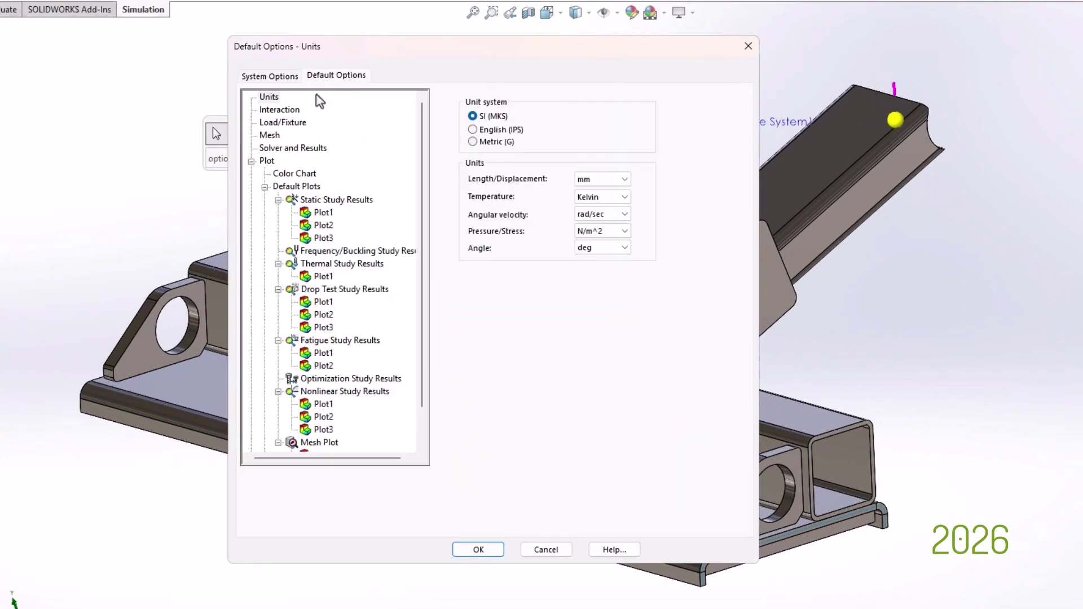
{"action": "left_click", "coordinate": [270, 136]}
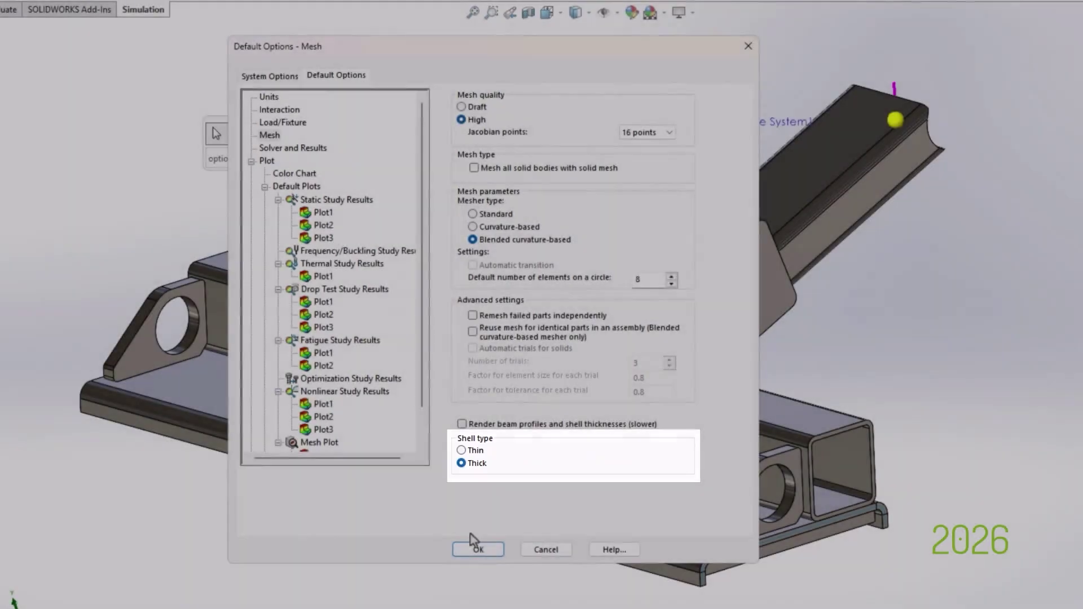
{"action": "left_click", "coordinate": [478, 549]}
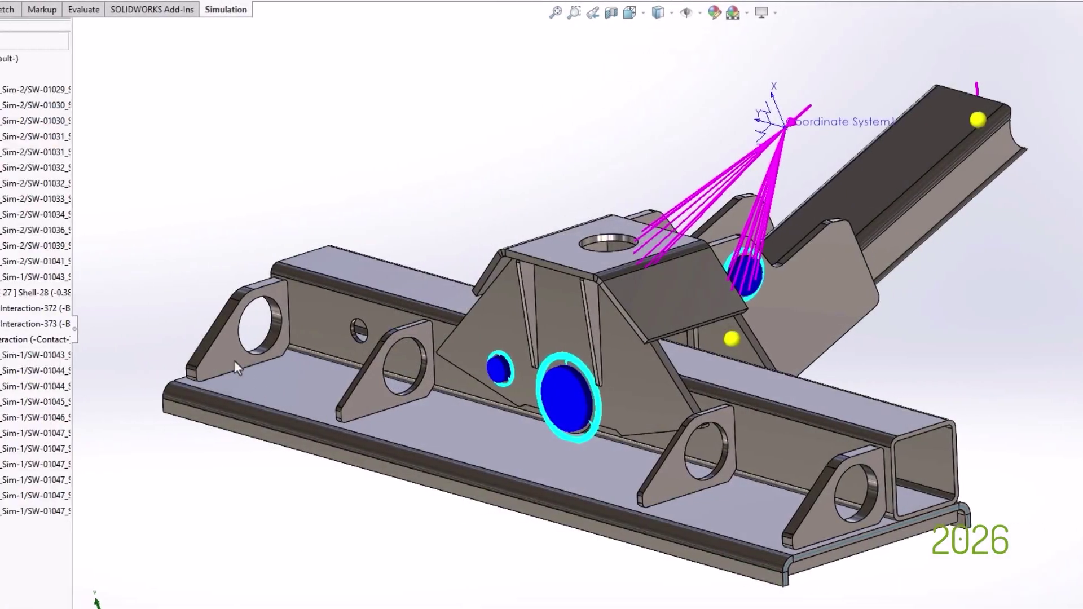
- Define a thick shell on the outer face of the end gusset SW-01044, with 0.75 in thickness and a -0.5 offset
{"action": "left_click", "coordinate": [235, 360]}
{"action": "right_click", "coordinate": [108, 355]}
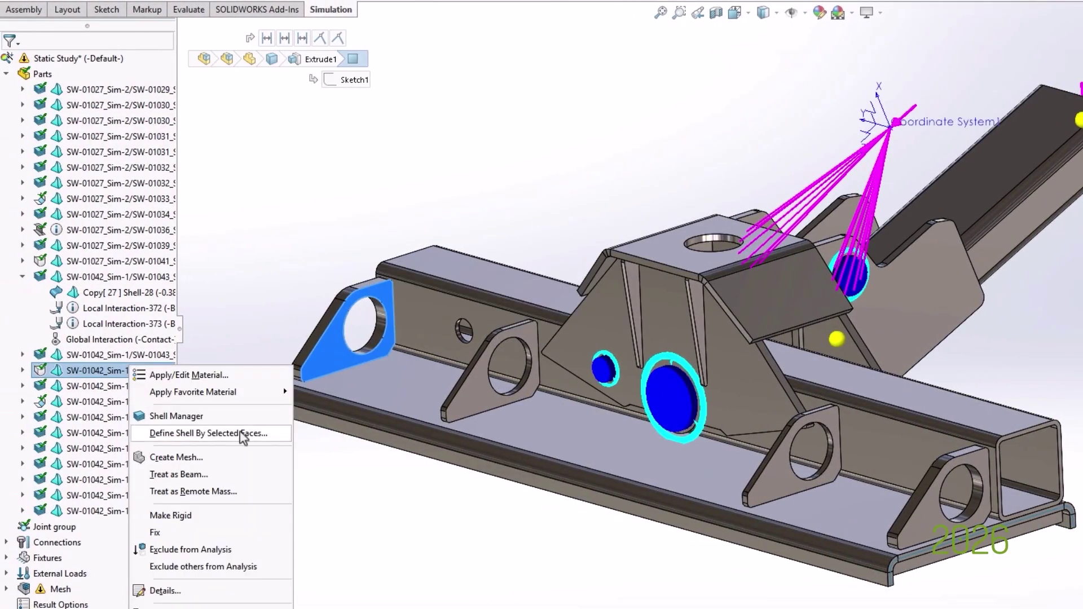
{"action": "left_click", "coordinate": [173, 428]}
{"action": "left_click", "coordinate": [321, 364]}
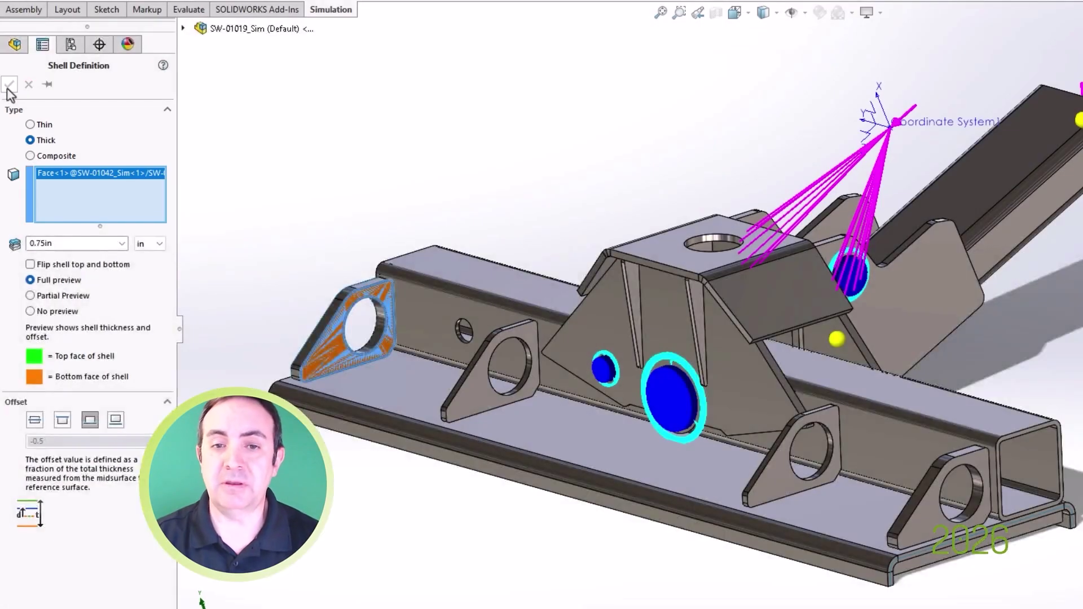
{"action": "left_click", "coordinate": [9, 84]}
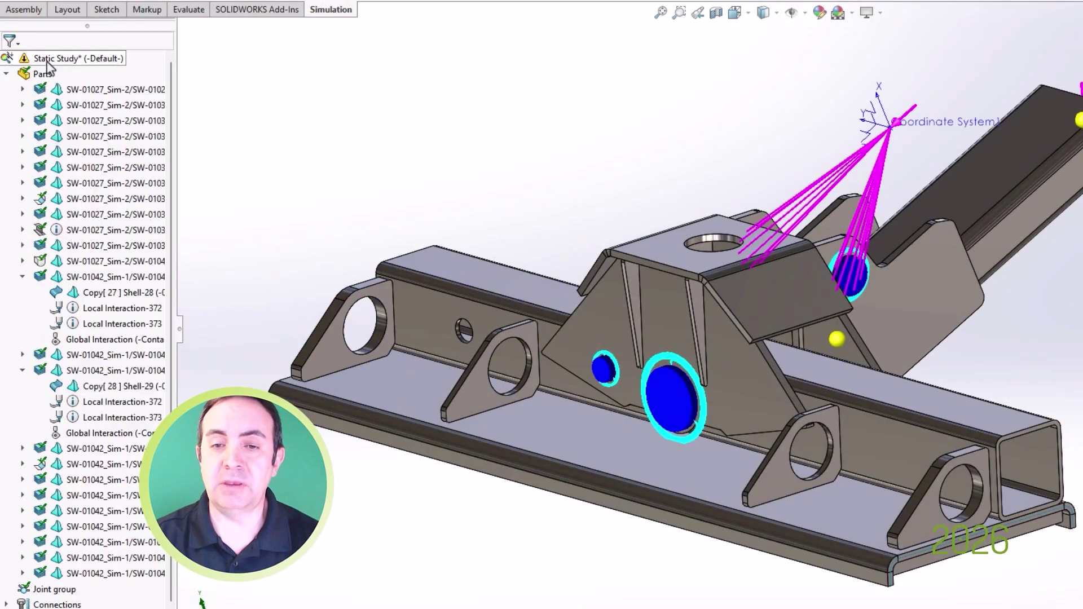
{"action": "right_click", "coordinate": [51, 59]}
{"action": "left_click", "coordinate": [76, 95]}
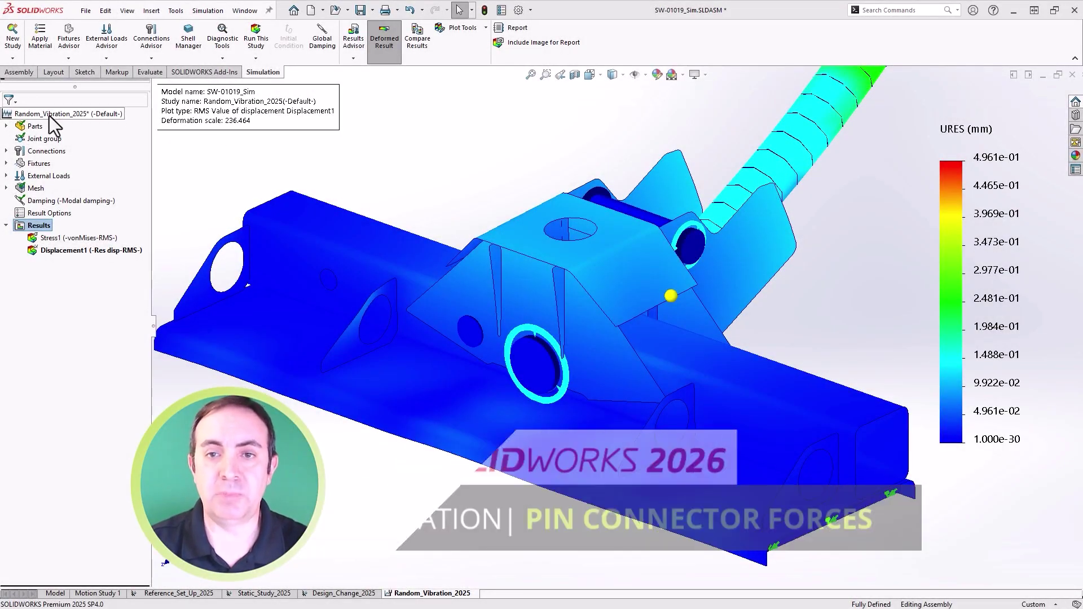
- Close the displacement animation of the Random Vibration study and list its connector forces, widening the pane to read the table
{"action": "right_click", "coordinate": [43, 227]}
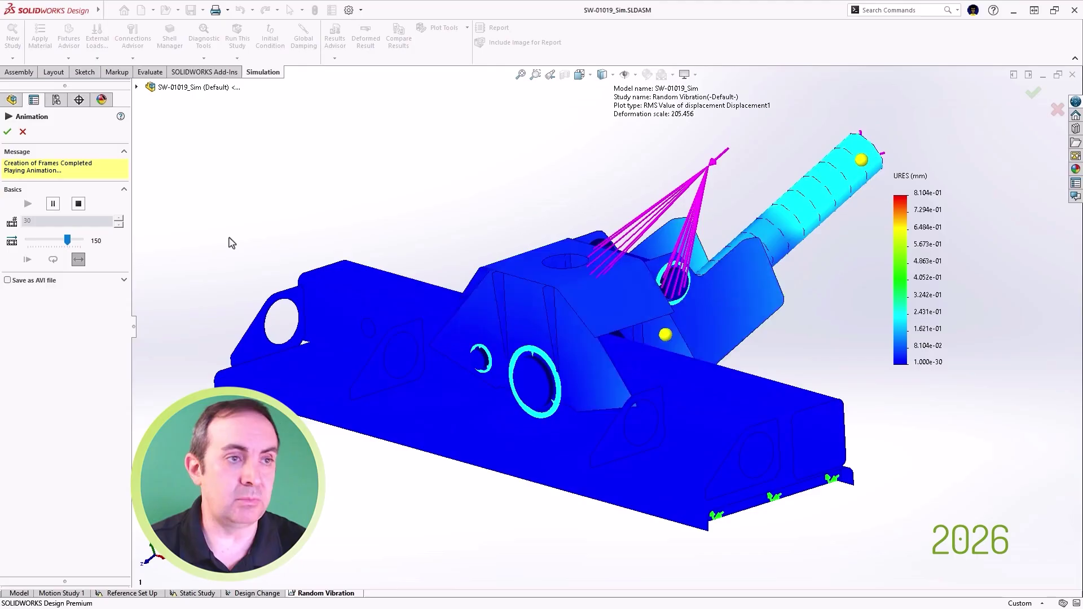
{"action": "left_click", "coordinate": [8, 133]}
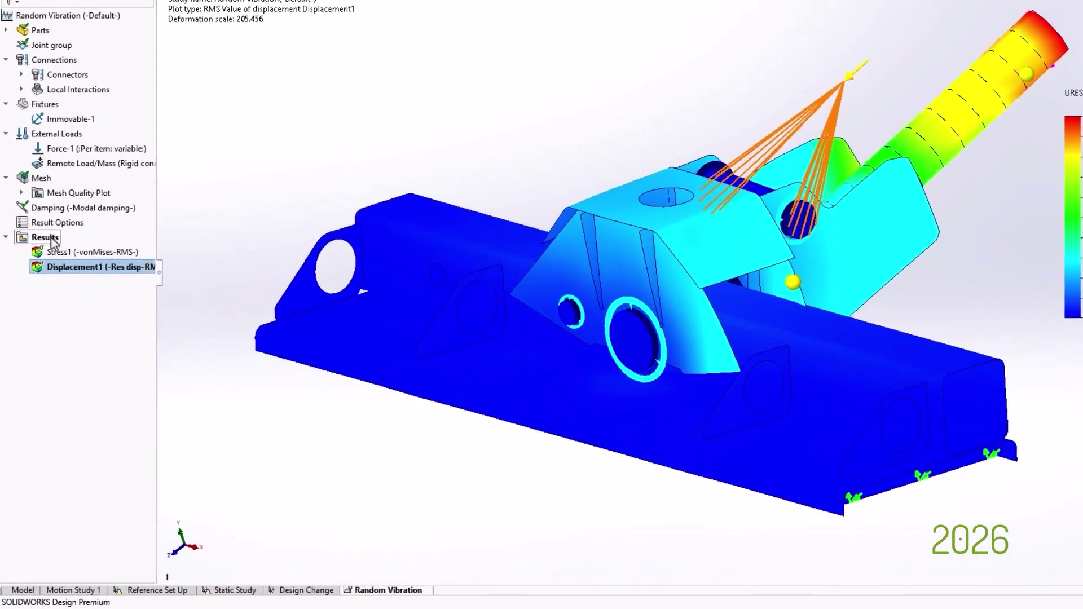
{"action": "right_click", "coordinate": [54, 241]}
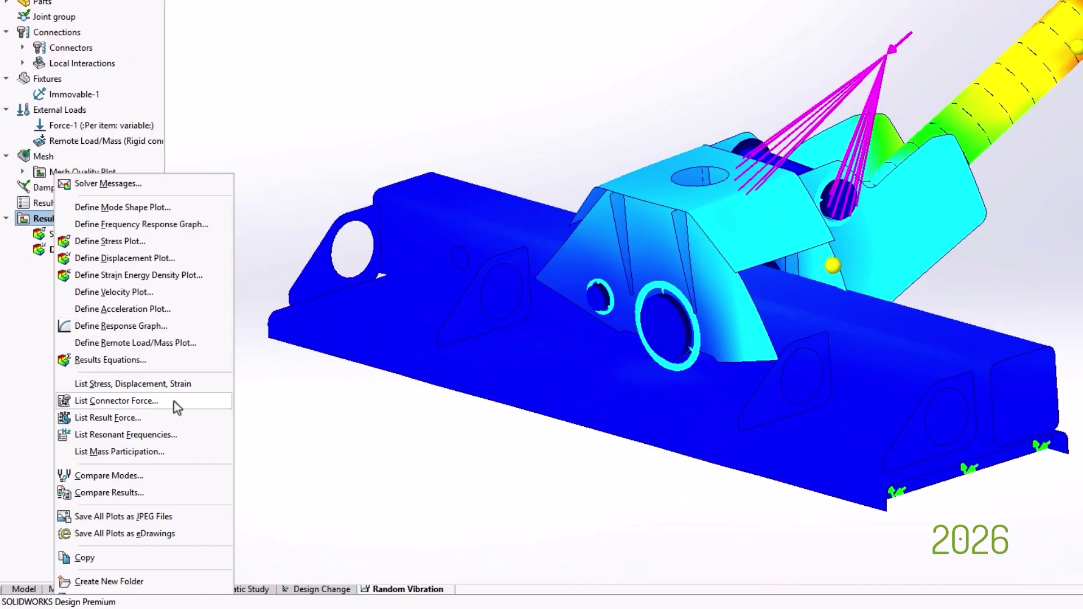
{"action": "left_click", "coordinate": [116, 401]}
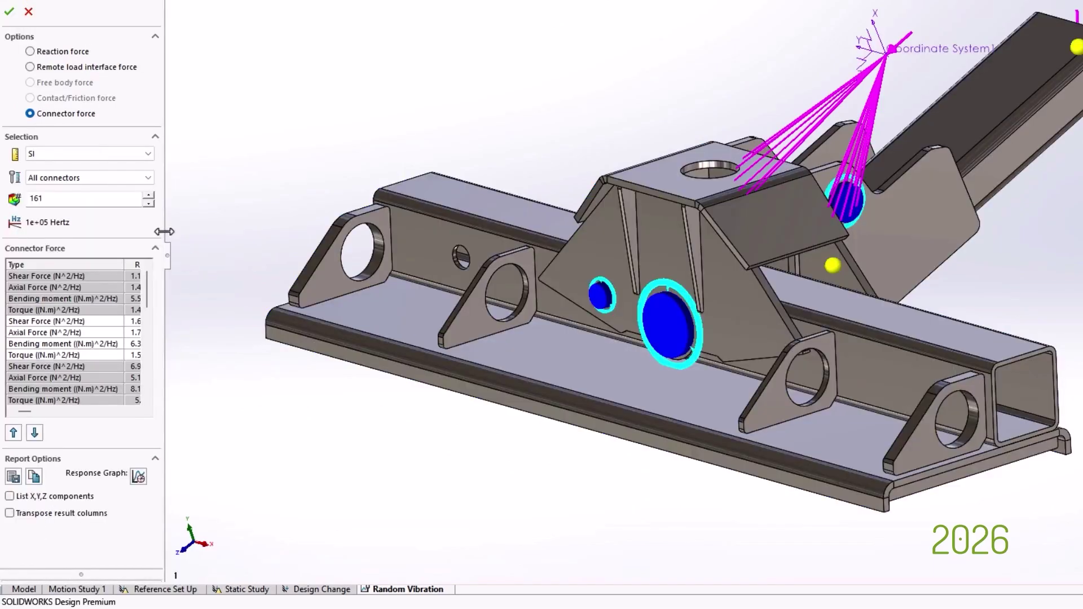
{"action": "left_click_drag", "start_coordinate": [164, 231], "coordinate": [277, 237]}
- Restrict the connector force list to Pin Connector-1 and plot its response graph
{"action": "left_click", "coordinate": [145, 179]}
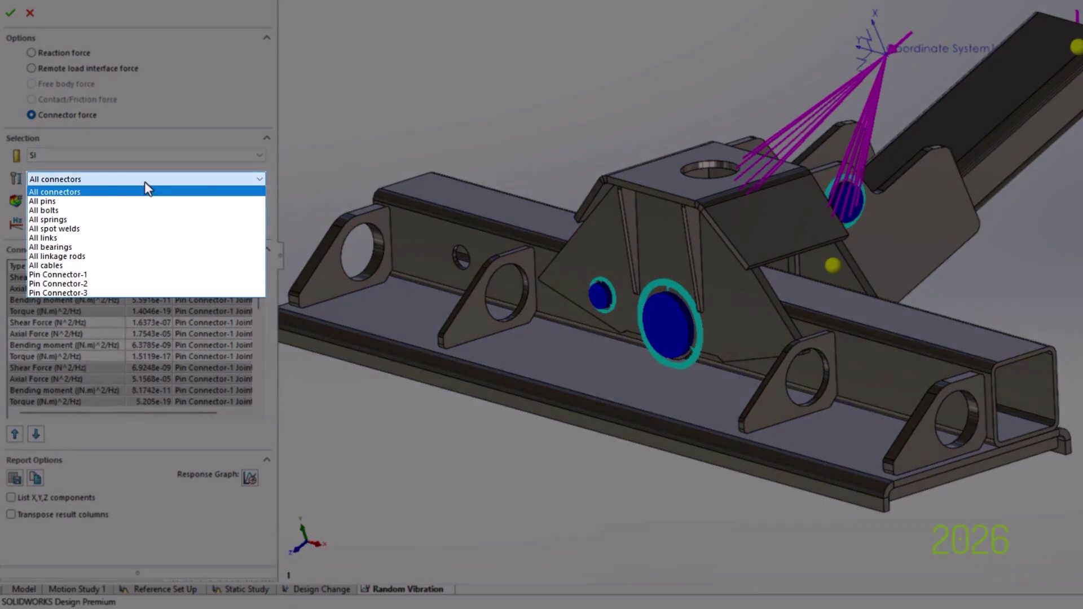
{"action": "key", "text": "Escape"}
{"action": "left_click", "coordinate": [250, 478]}
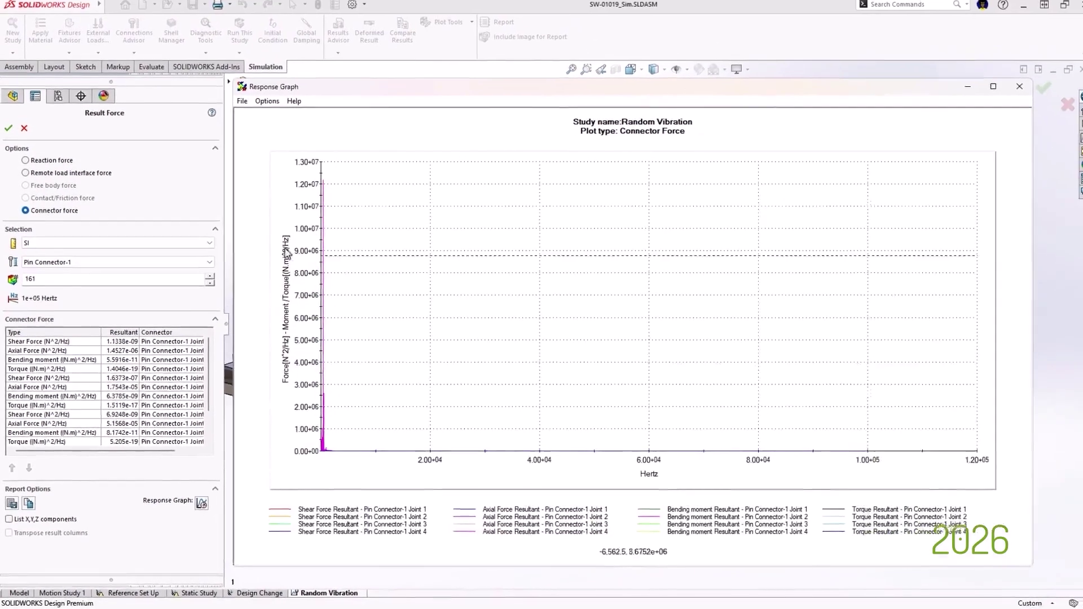
- Make the X axis of the connector force response graph logarithmic and accept the chart properties
{"action": "left_click", "coordinate": [267, 101]}
{"action": "left_click", "coordinate": [269, 111]}
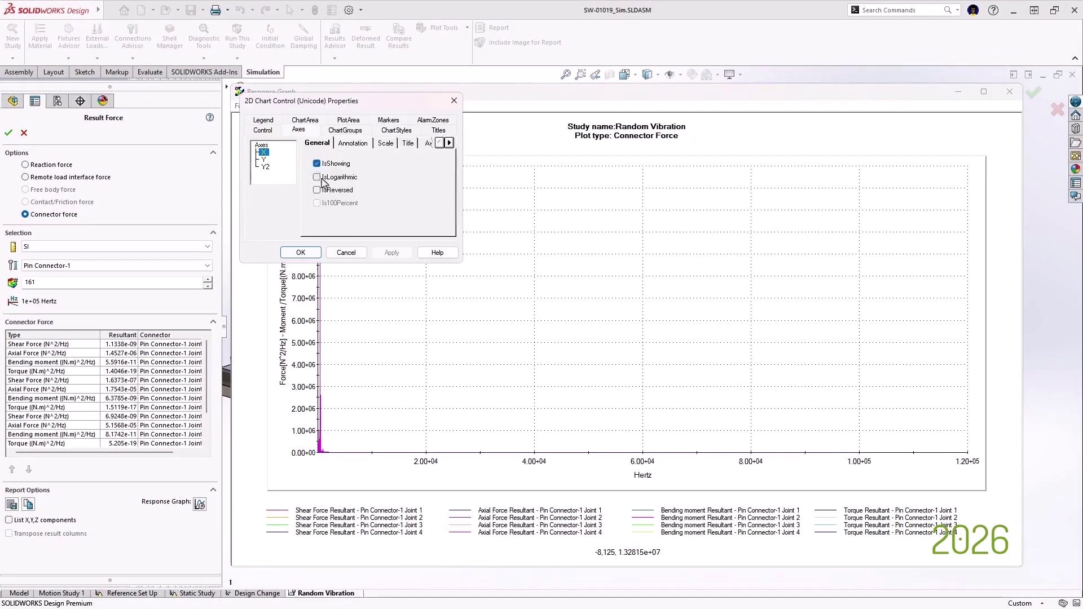
{"action": "left_click", "coordinate": [321, 173]}
{"action": "left_click", "coordinate": [381, 250]}
{"action": "left_click", "coordinate": [300, 253]}
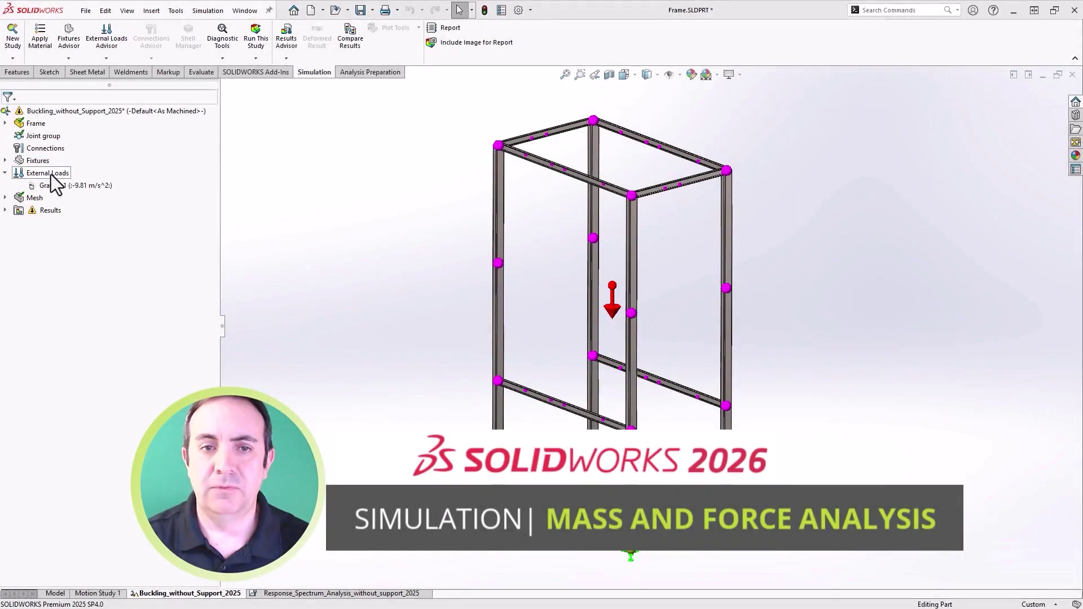
- Start a force load in the Buckling_without_Support_2025 study and apply it to the four top beams of the frame
{"action": "right_click", "coordinate": [51, 174]}
{"action": "left_click", "coordinate": [74, 181]}
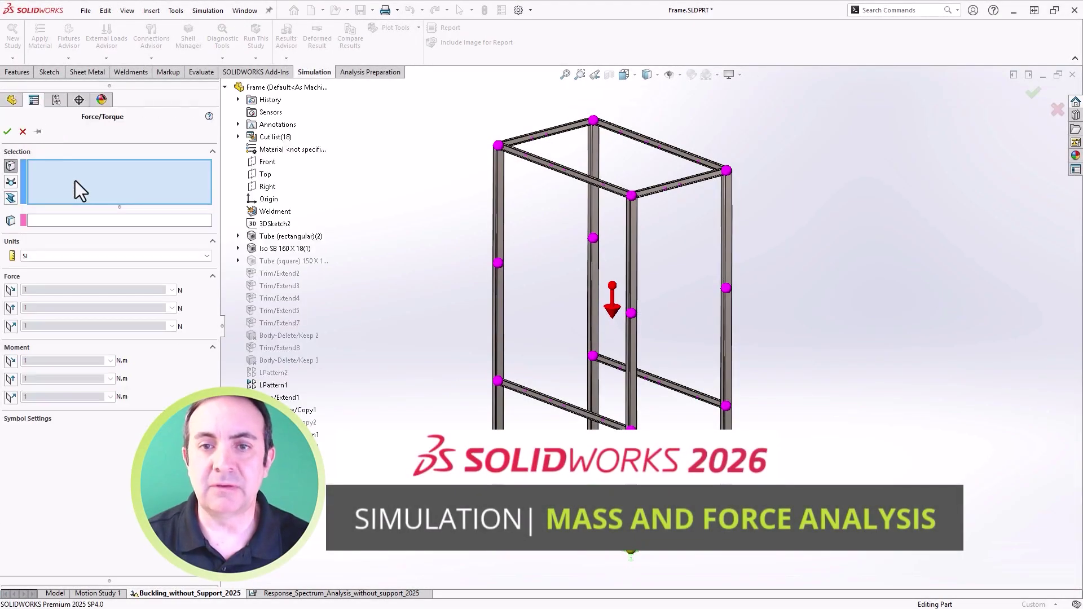
{"action": "left_click", "coordinate": [10, 198]}
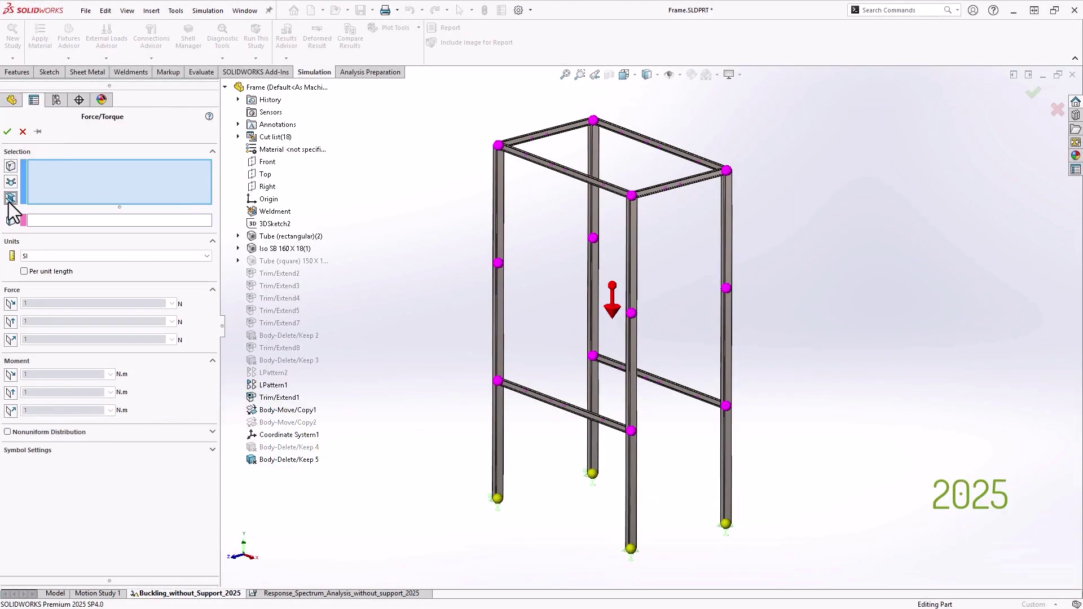
{"action": "left_click", "coordinate": [584, 176]}
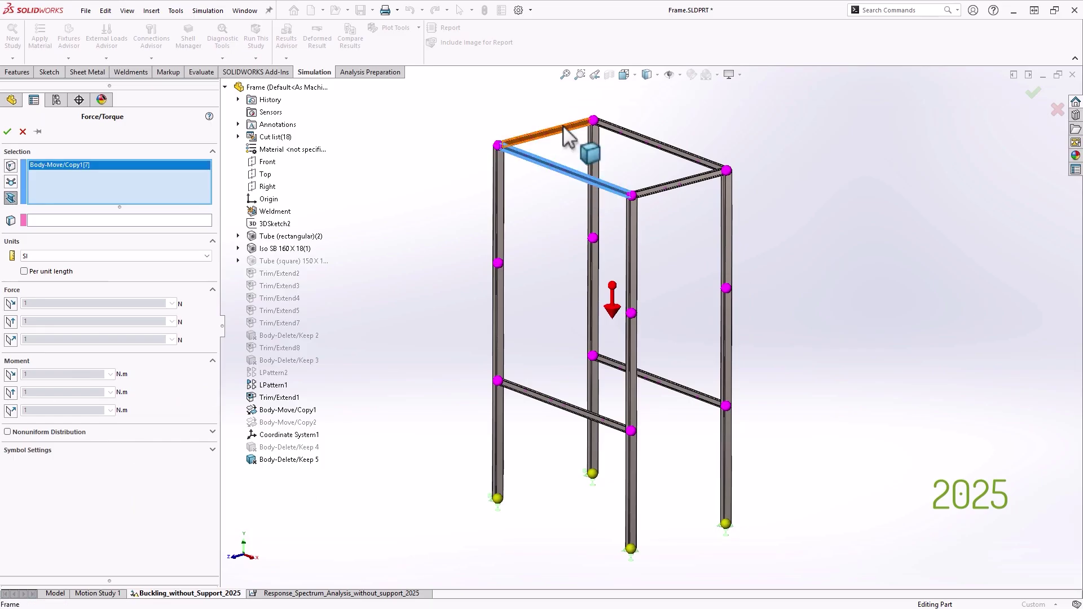
{"action": "left_click", "coordinate": [569, 136]}
{"action": "left_click", "coordinate": [677, 152]}
{"action": "left_click", "coordinate": [663, 190]}
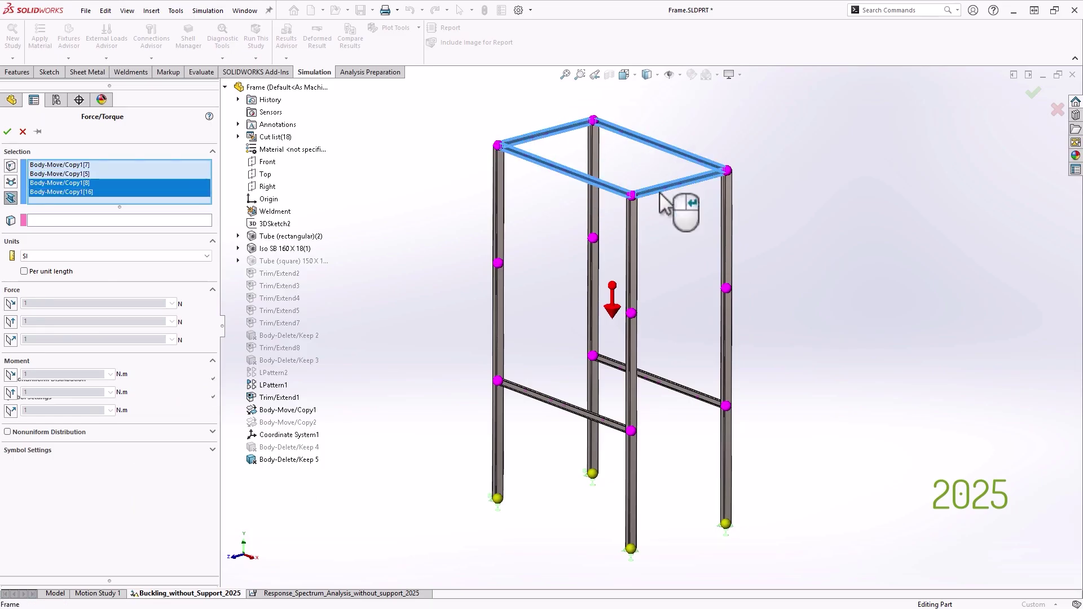
- Reference the force to the Top plane and set its normal component to 40000 N
{"action": "left_click", "coordinate": [42, 221]}
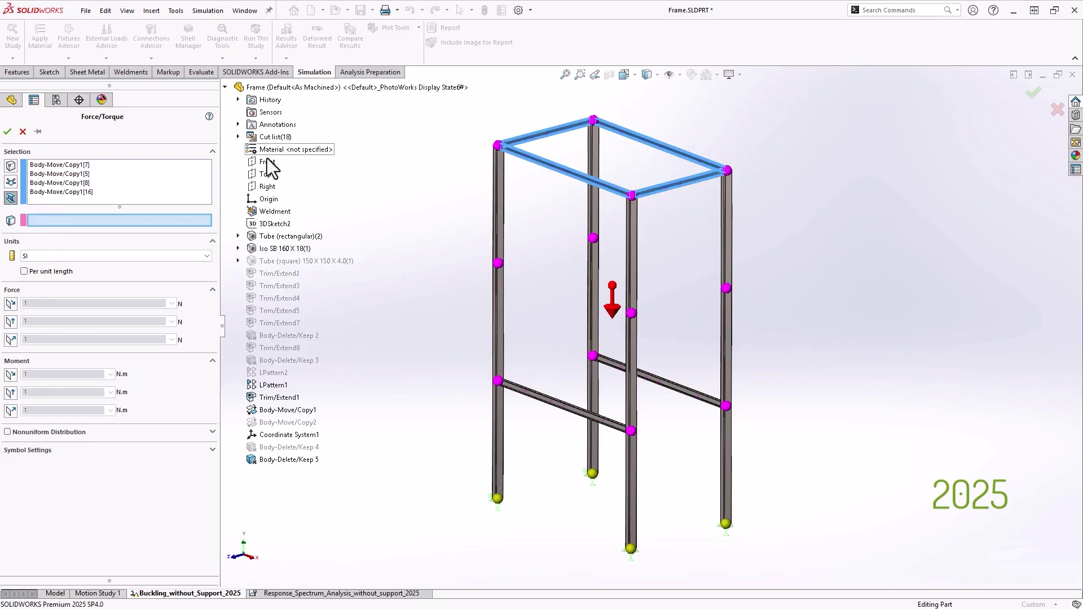
{"action": "left_click", "coordinate": [251, 175]}
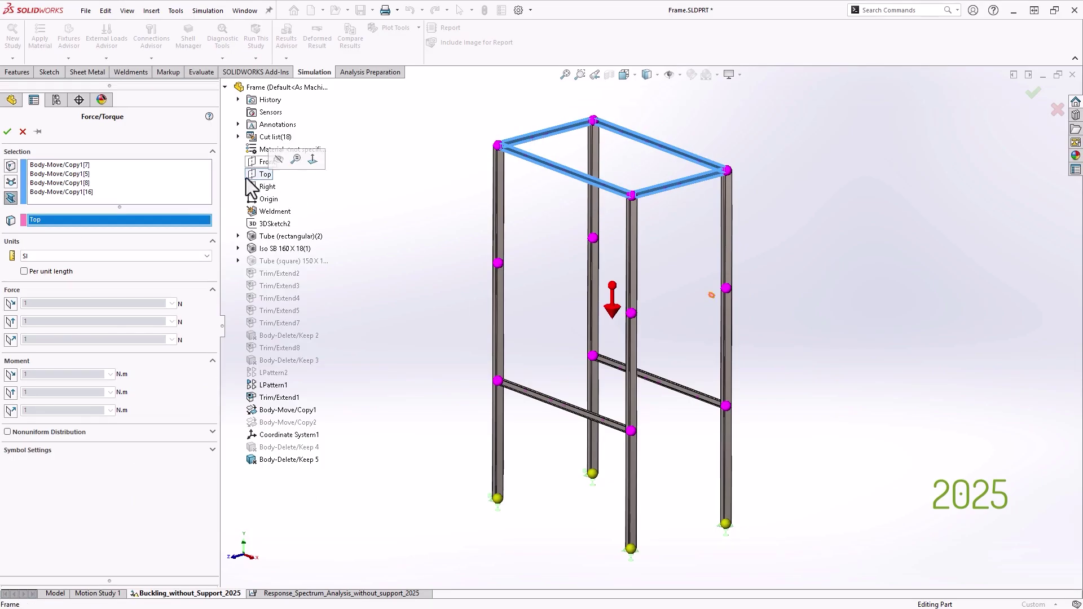
{"action": "left_click", "coordinate": [11, 339]}
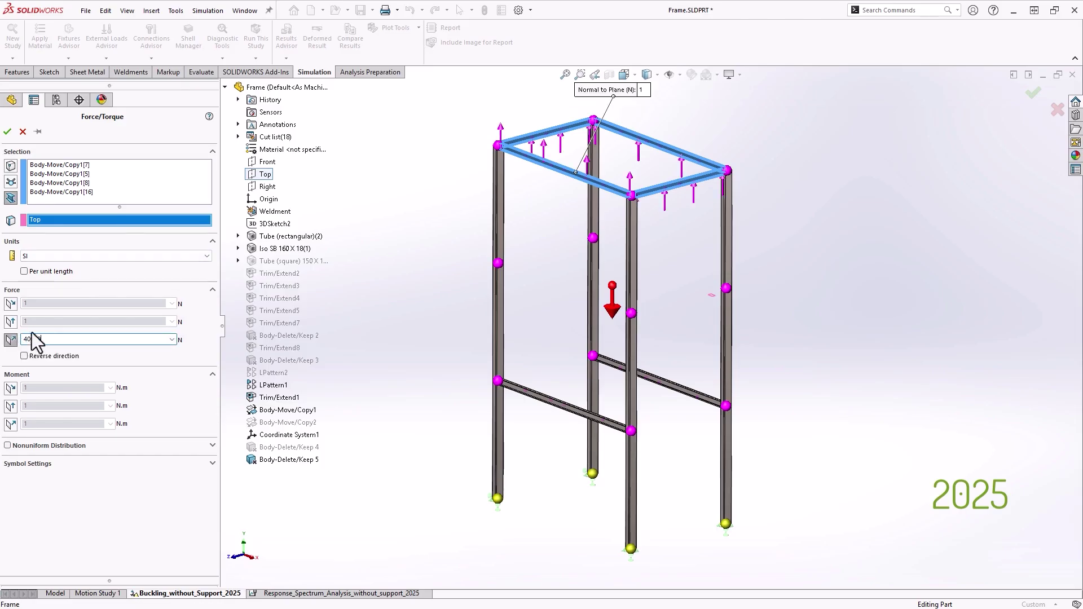
- Start a force load in the 2026 Buckling without Support study and select the frame's four top beams
{"action": "left_click", "coordinate": [69, 236]}
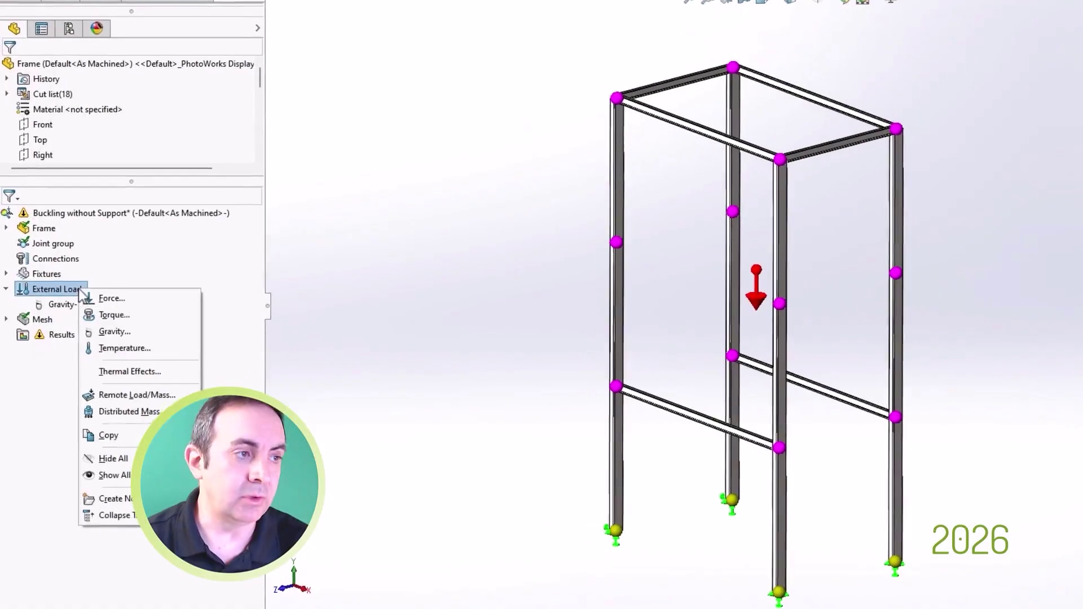
{"action": "left_click", "coordinate": [146, 294]}
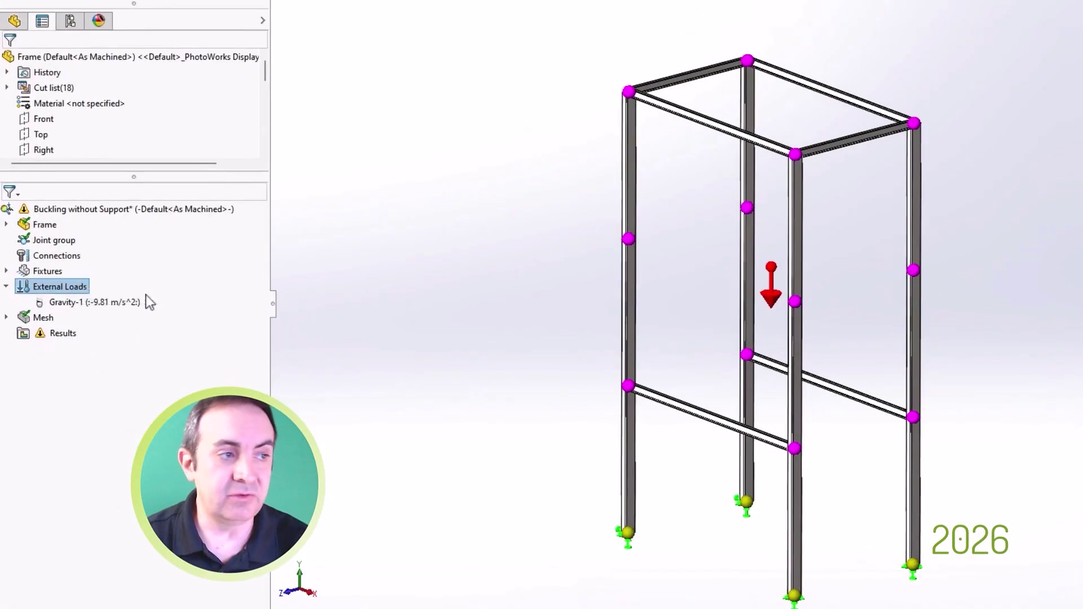
{"action": "left_click", "coordinate": [658, 83]}
{"action": "left_click", "coordinate": [705, 119]}
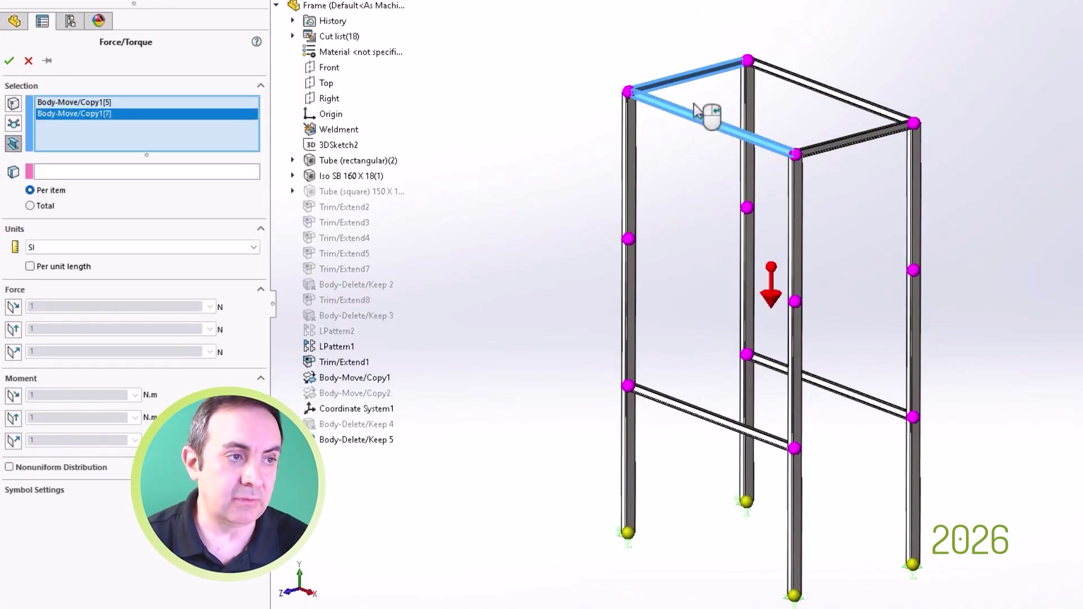
{"action": "left_click", "coordinate": [832, 93]}
{"action": "left_click", "coordinate": [833, 142]}
- Reference the force to the Top plane and set a 40000 N normal force in the reversed direction
{"action": "left_click", "coordinate": [222, 172]}
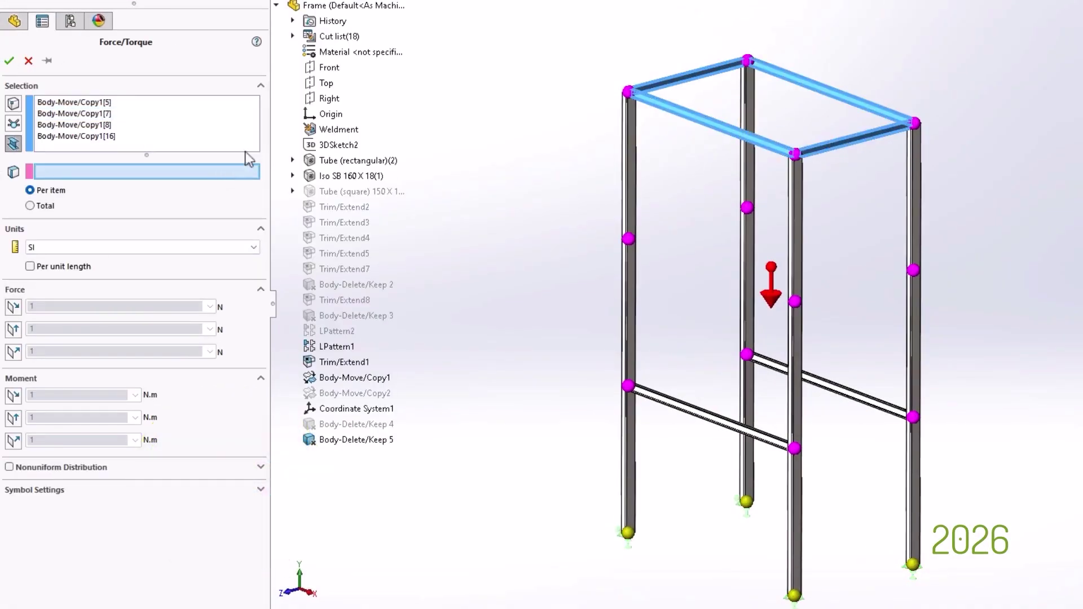
{"action": "left_click", "coordinate": [326, 84]}
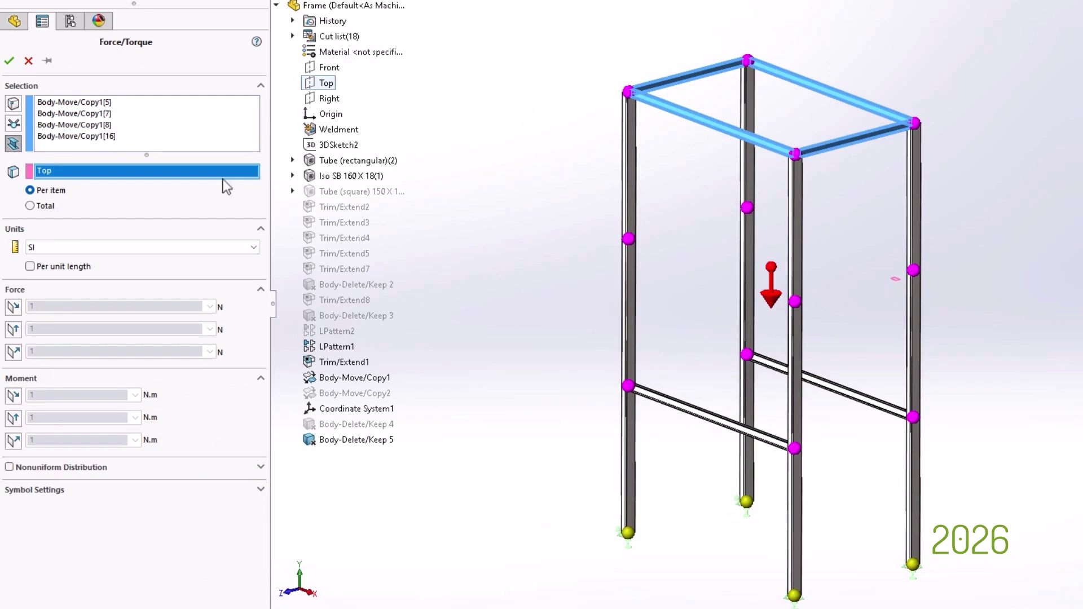
{"action": "left_click", "coordinate": [13, 352]}
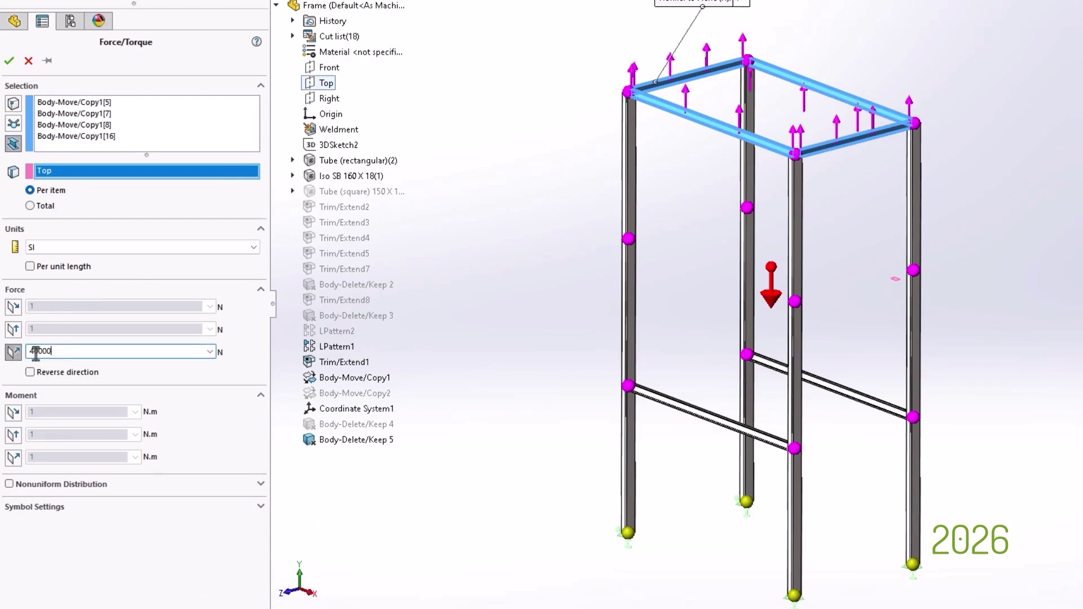
{"action": "left_click", "coordinate": [30, 372]}
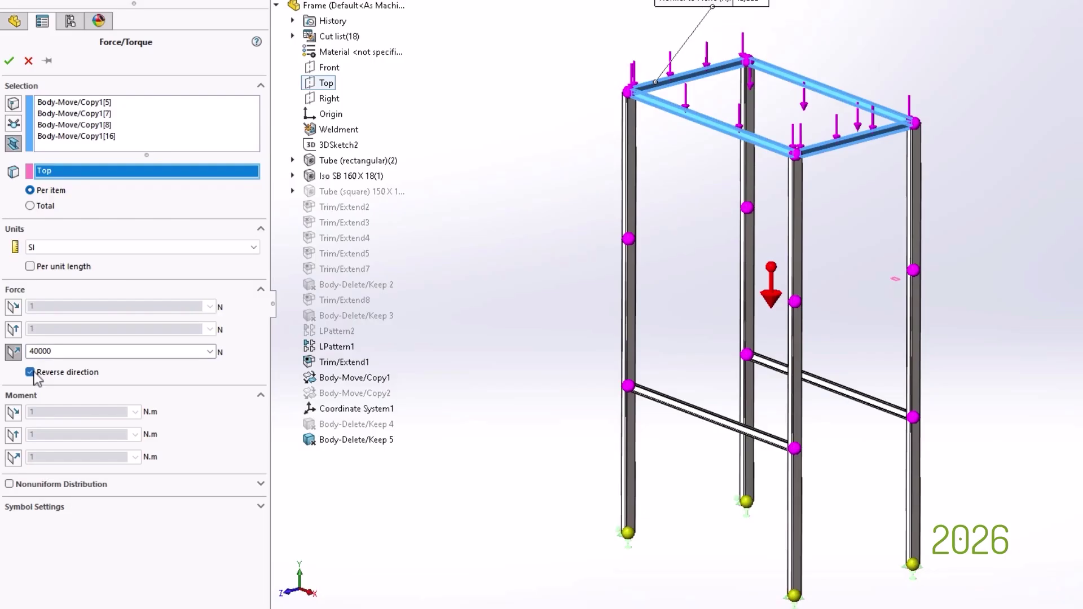
- Try the Total distribution for the force, switch it to per unit length, and accept the load
{"action": "left_click", "coordinate": [30, 206]}
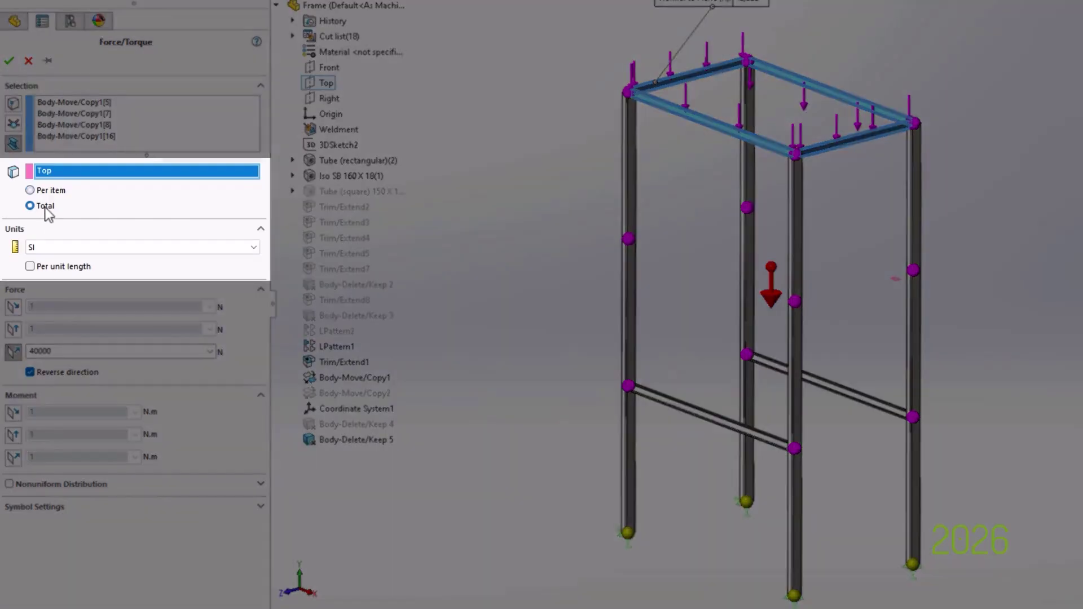
{"action": "left_click", "coordinate": [30, 266]}
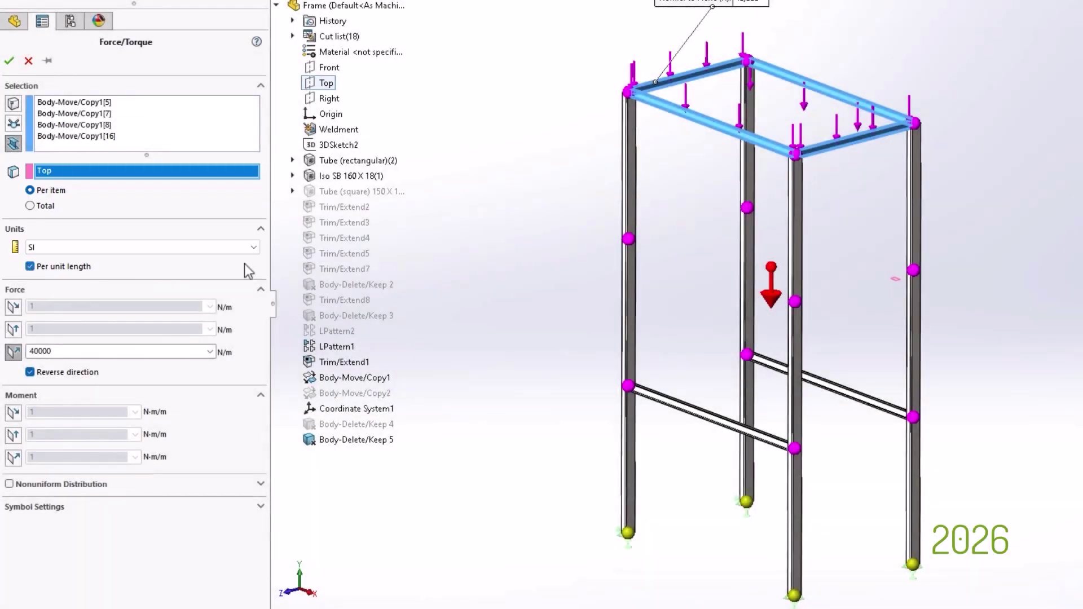
{"action": "right_click", "coordinate": [437, 259]}
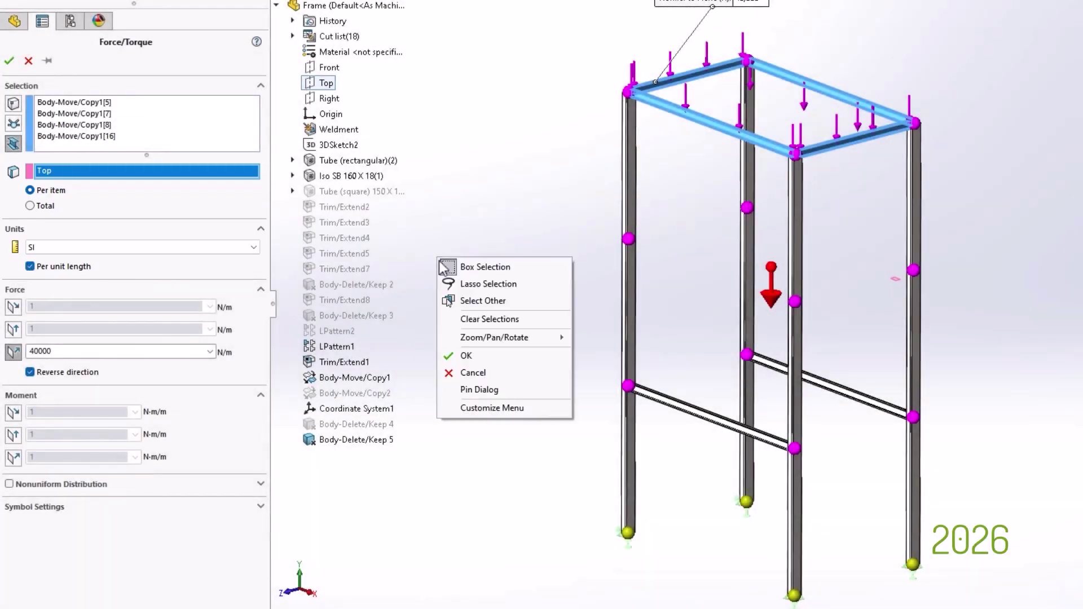
{"action": "left_click", "coordinate": [466, 356]}
- Display the Amplitude1 plot of buckling mode shape 1
{"action": "double_click", "coordinate": [150, 366]}
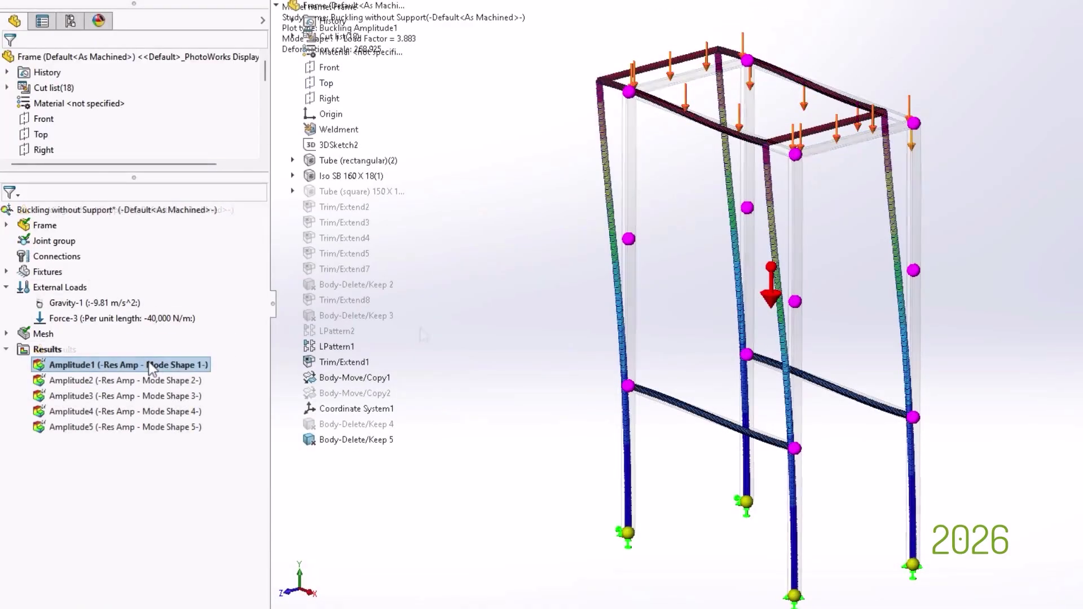
{"action": "right_click", "coordinate": [152, 366]}
{"action": "left_click", "coordinate": [186, 453]}
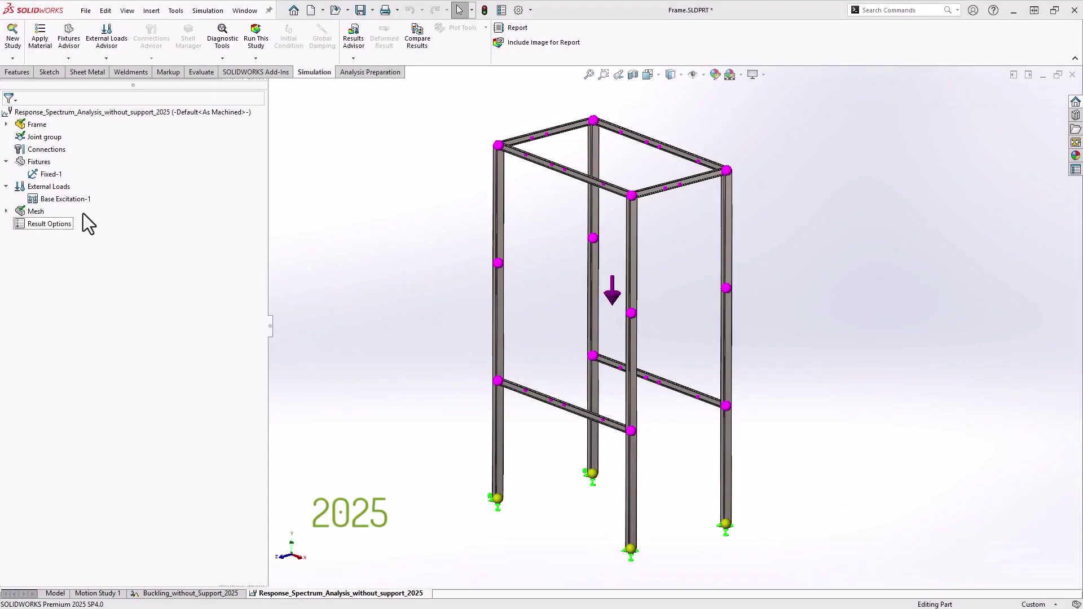
- Start a remote mass in the Response Spectrum Analysis without support study and select the frame's four top beams
{"action": "right_click", "coordinate": [64, 186]}
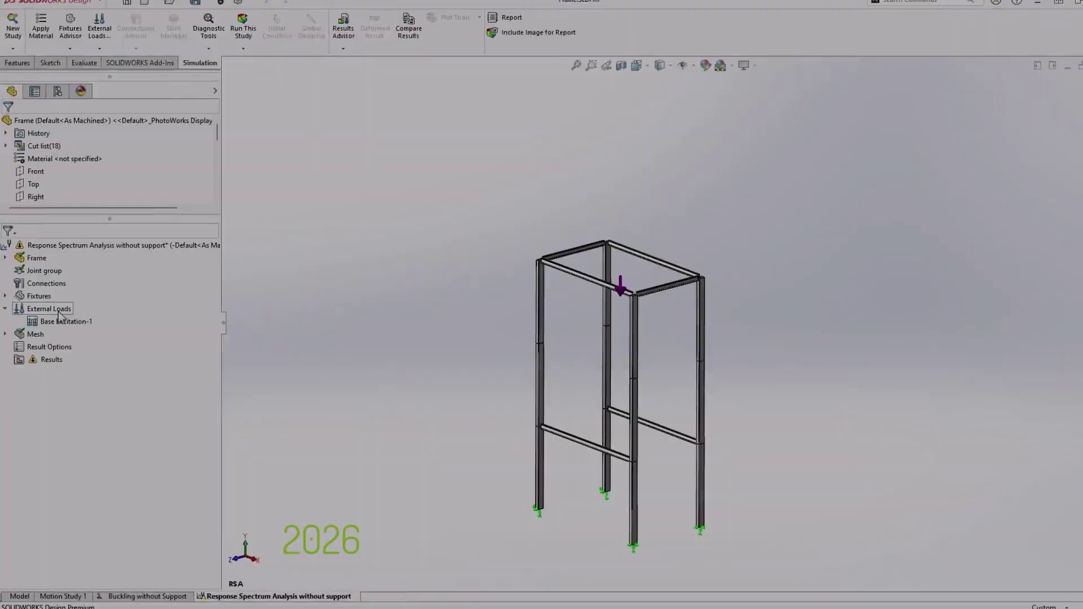
{"action": "right_click", "coordinate": [56, 313]}
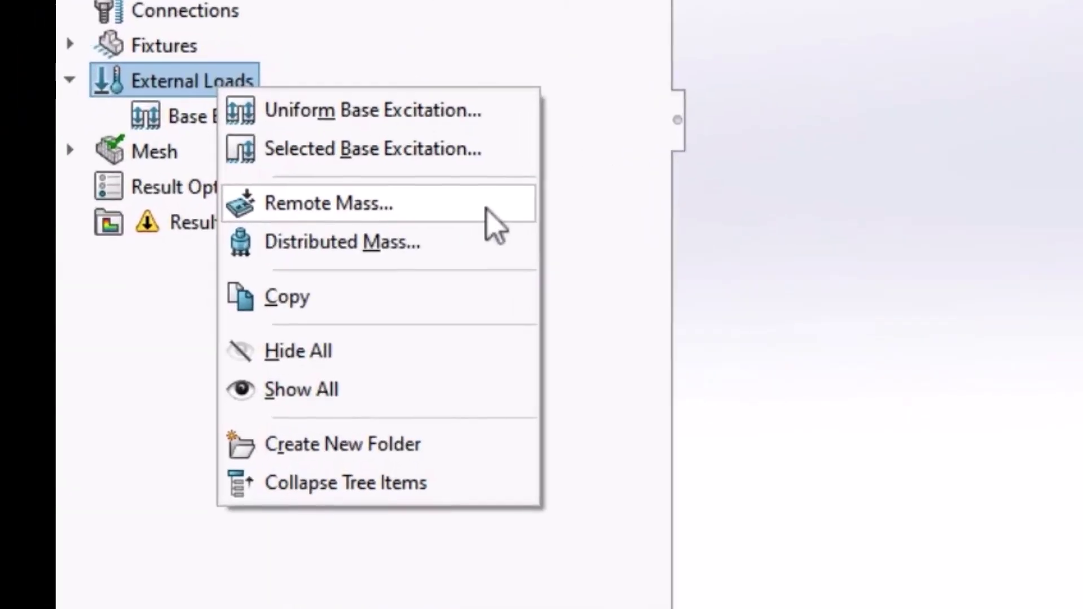
{"action": "left_click", "coordinate": [500, 204]}
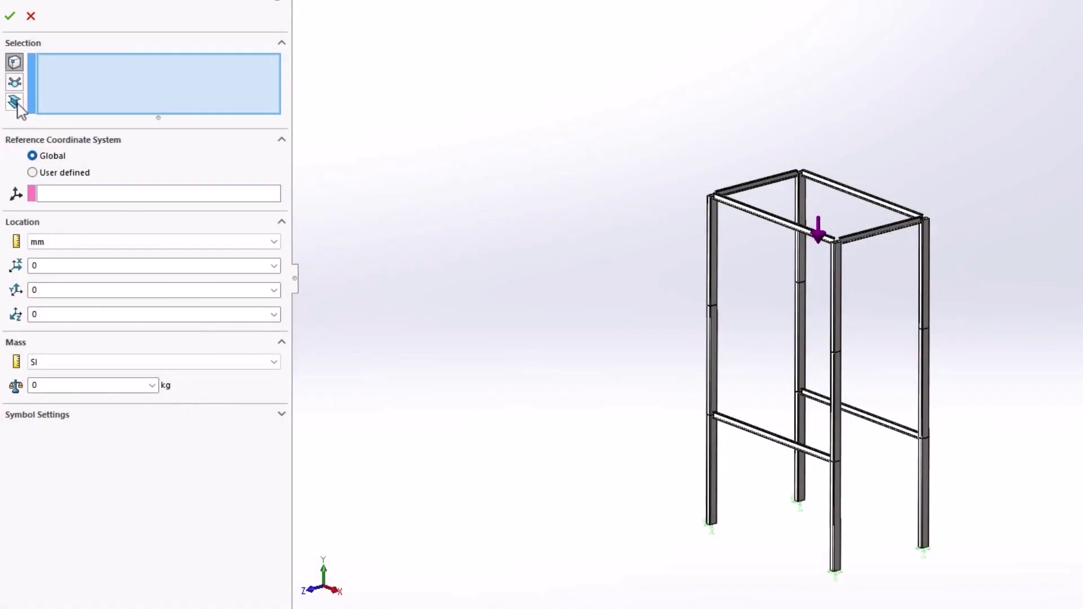
{"action": "left_click", "coordinate": [15, 102]}
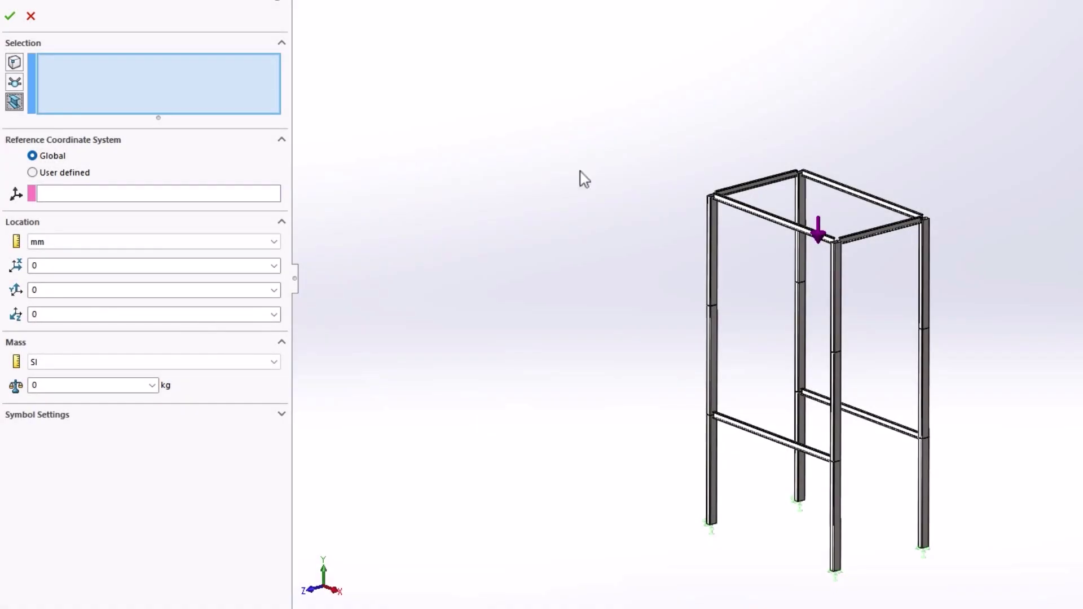
{"action": "left_click", "coordinate": [743, 188]}
{"action": "left_click", "coordinate": [757, 214]}
{"action": "left_click", "coordinate": [890, 227]}
{"action": "left_click", "coordinate": [891, 206]}
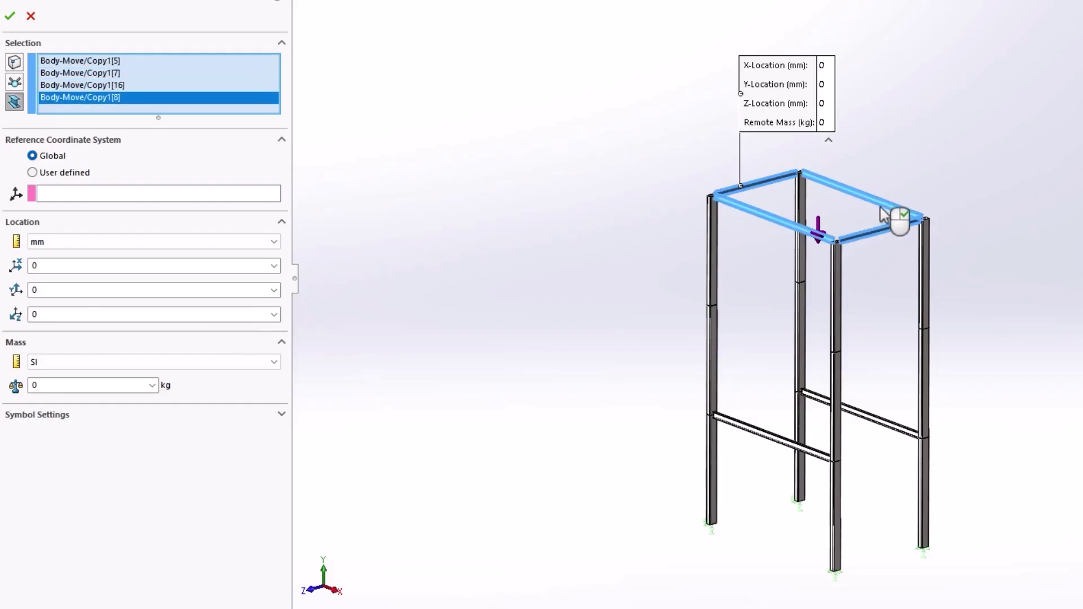
- Locate the remote mass at X 2425, Y 10000, Z 5250 mm with a mass of 3500 kg, and accept it
{"action": "left_click", "coordinate": [29, 266]}
{"action": "type", "text": "2425"}
{"action": "key", "text": "Tab"}
{"action": "type", "text": "10000"}
{"action": "key", "text": "Tab"}
{"action": "type", "text": "5250"}
{"action": "left_click", "coordinate": [61, 384]}
{"action": "type", "text": "3500"}
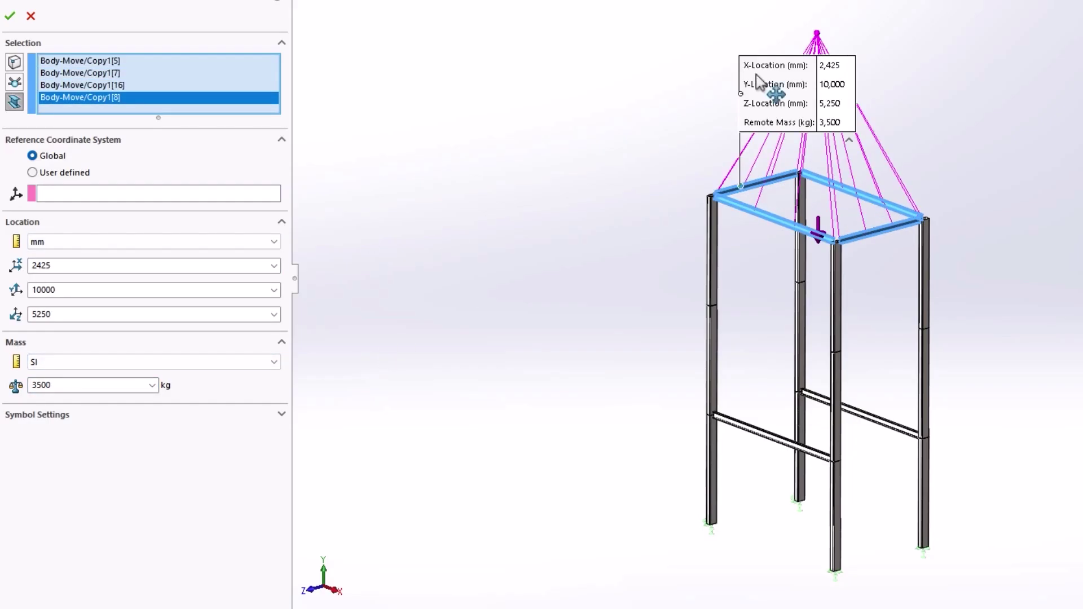
{"action": "left_click_drag", "start_coordinate": [774, 85], "coordinate": [548, 88]}
{"action": "right_click", "coordinate": [455, 221]}
{"action": "left_click", "coordinate": [485, 328]}
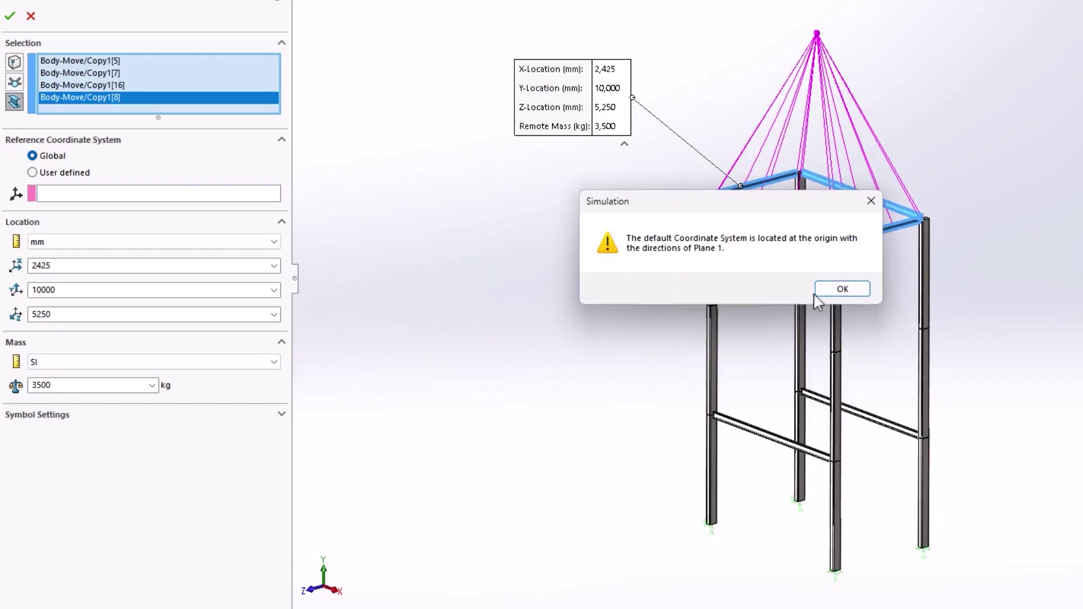
{"action": "left_click", "coordinate": [839, 289]}
- Run the response spectrum study and show its Displacement1 plot
{"action": "right_click", "coordinate": [229, 179]}
{"action": "left_click", "coordinate": [248, 145]}
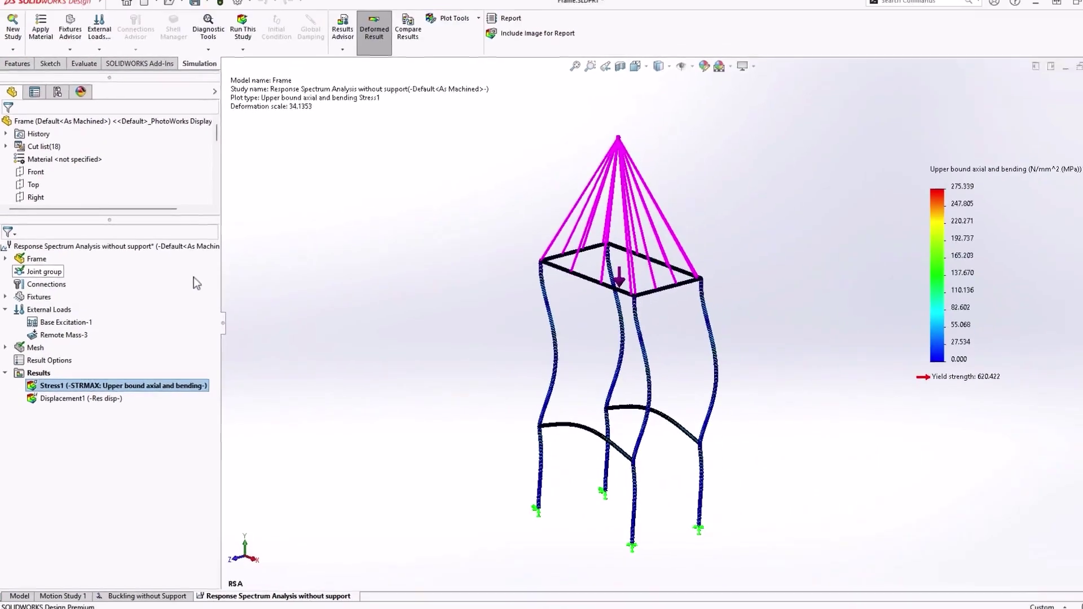
{"action": "double_click", "coordinate": [81, 399]}
{"action": "right_click", "coordinate": [116, 398]}
{"action": "left_click", "coordinate": [129, 264]}
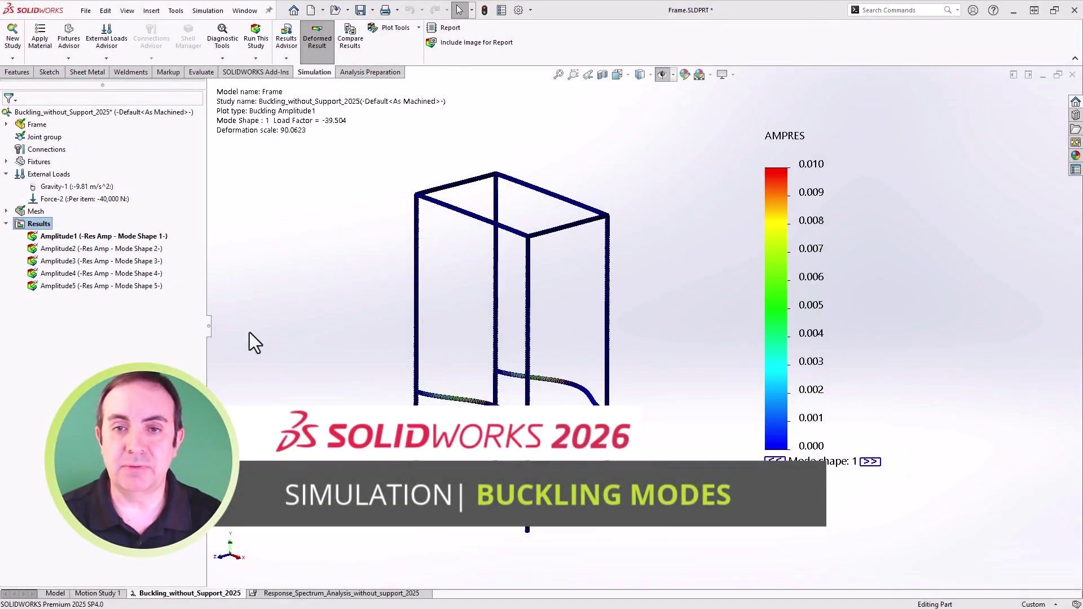
- List the buckling factors of safety of the Buckling_without_Support_2025 study, close the list, and open the study's properties
{"action": "right_click", "coordinate": [36, 224]}
{"action": "left_click", "coordinate": [100, 282]}
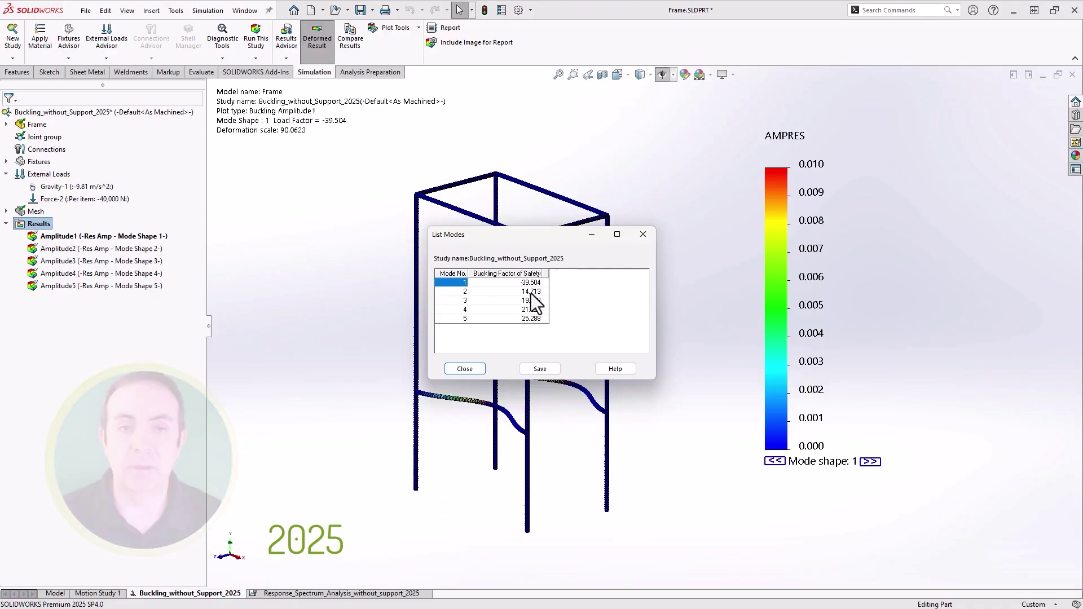
{"action": "left_click", "coordinate": [466, 370]}
{"action": "right_click", "coordinate": [57, 111]}
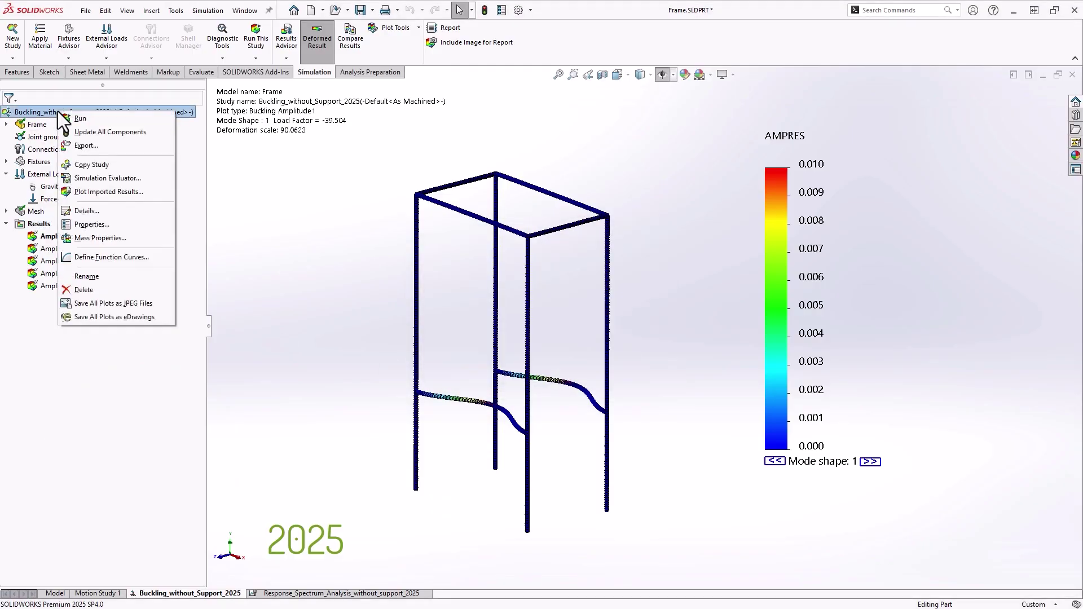
{"action": "left_click", "coordinate": [106, 227]}
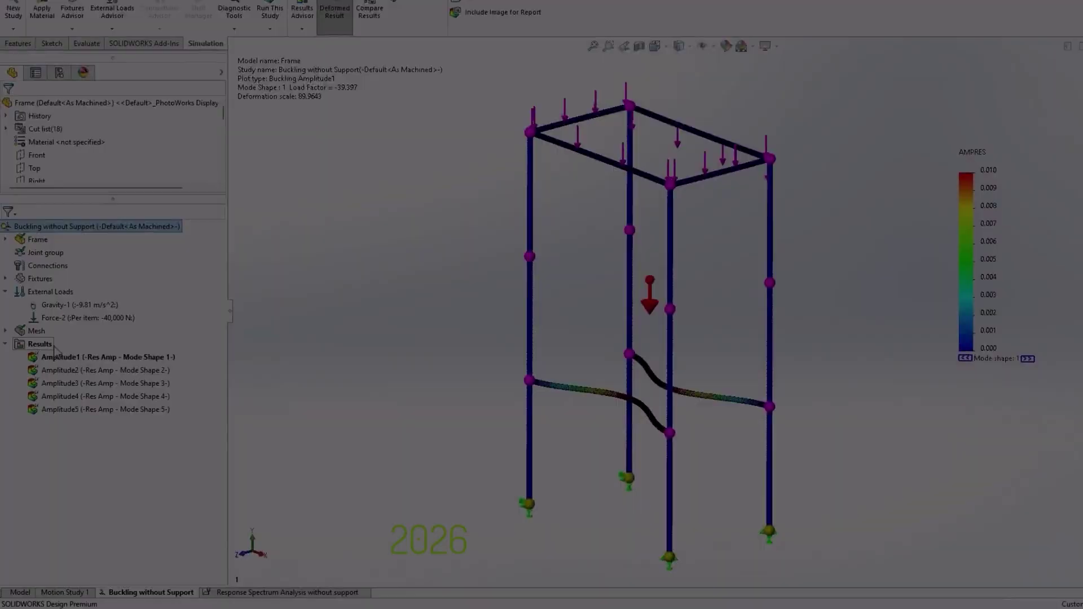
- List the buckling modes and factors of safety of the 2026 Buckling without Support study
{"action": "right_click", "coordinate": [63, 282]}
{"action": "left_click", "coordinate": [121, 364]}
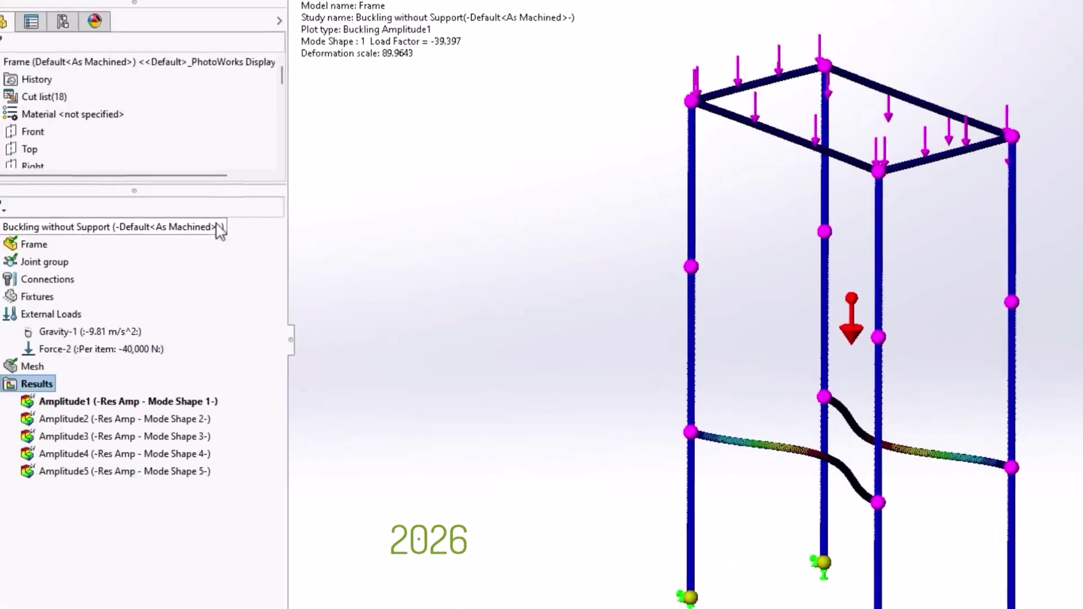
- Restrict the Buckling without Support study to extracting positive buckling factors only and rerun it
{"action": "right_click", "coordinate": [226, 232]}
{"action": "left_click", "coordinate": [277, 387]}
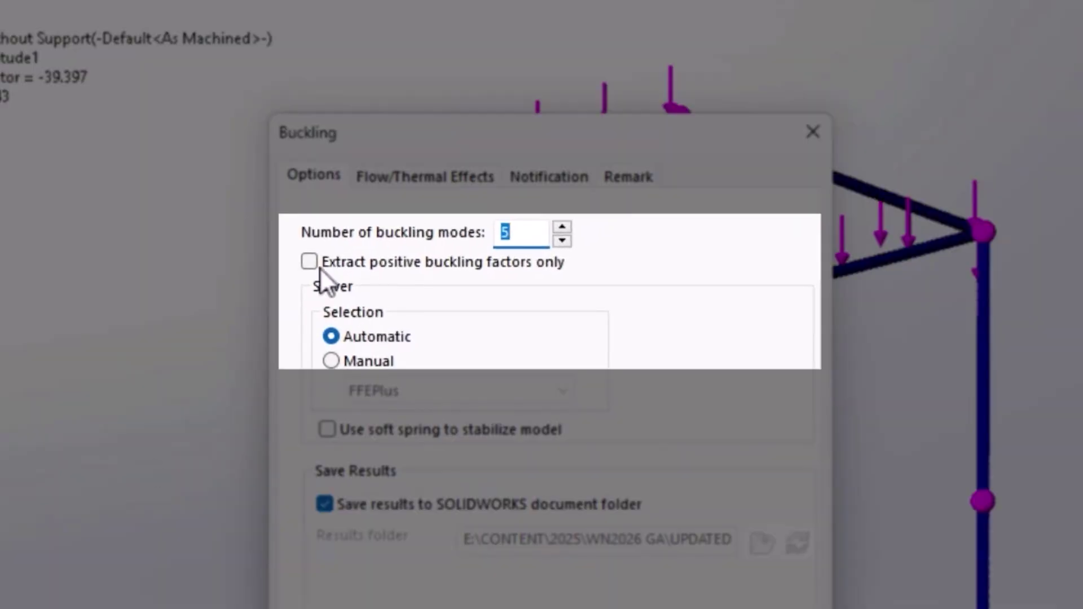
{"action": "left_click", "coordinate": [621, 167]}
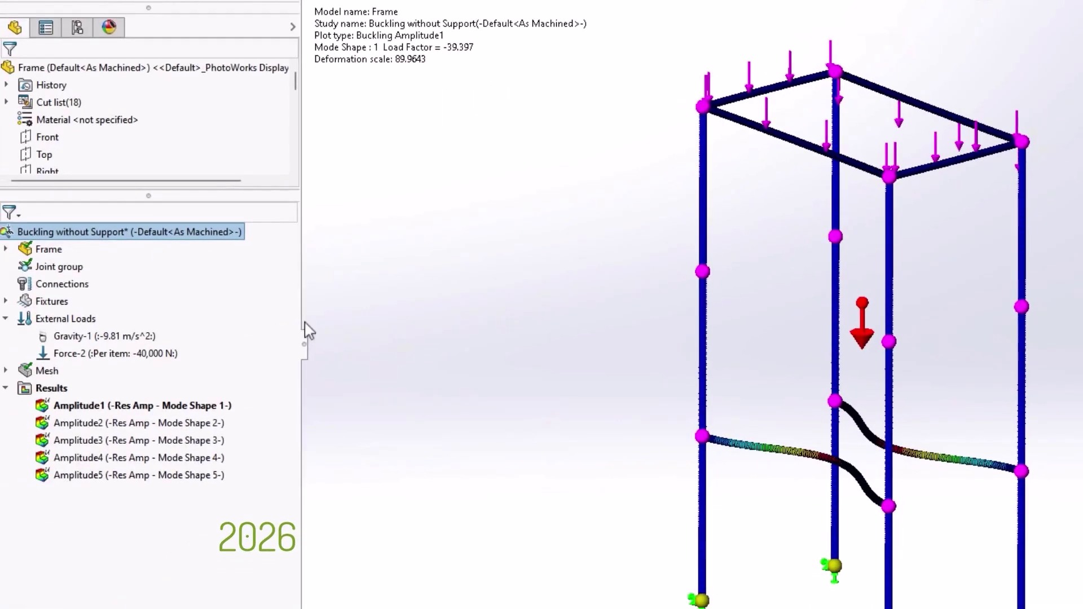
{"action": "right_click", "coordinate": [180, 231]}
{"action": "left_click", "coordinate": [211, 244]}
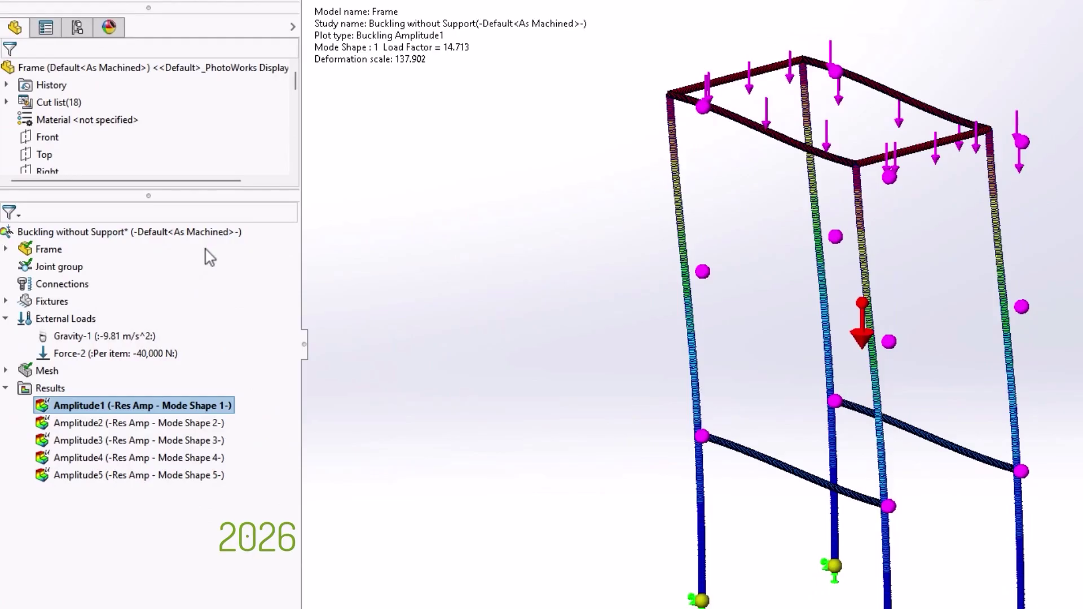